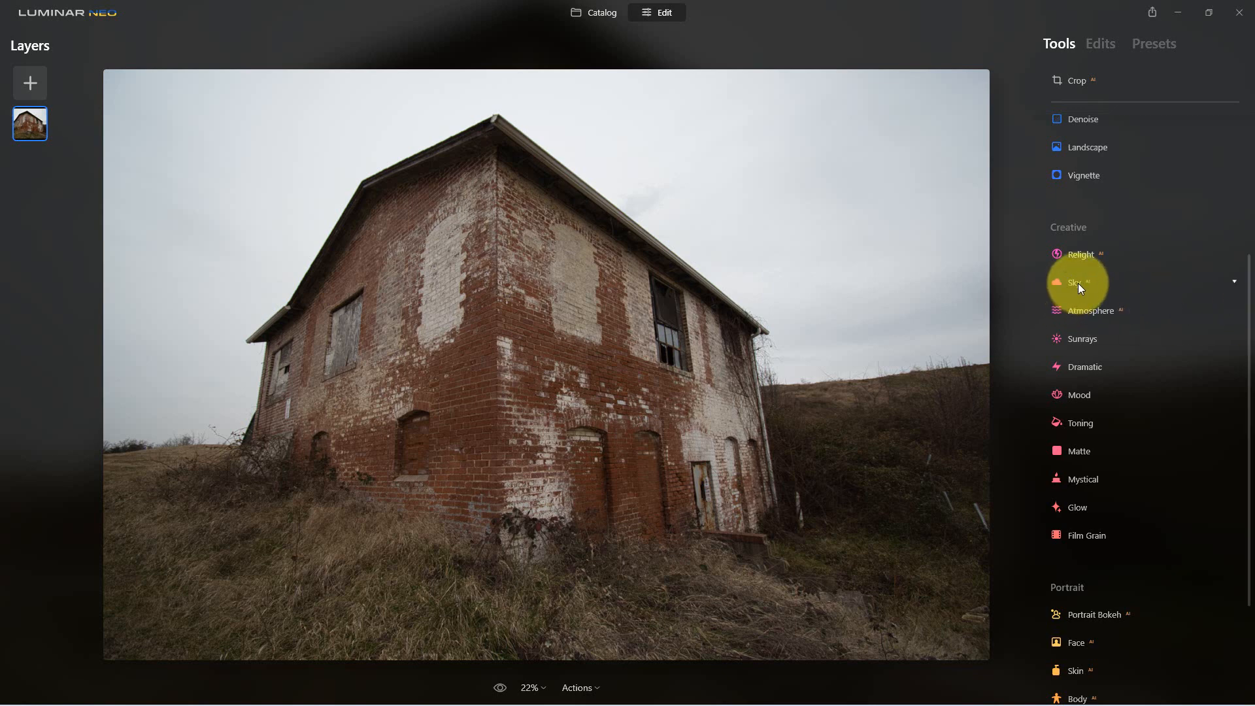
- Replace the overcast sky behind the brick building with the Blue Sky 2 preset
click(1077, 284)
click(1161, 331)
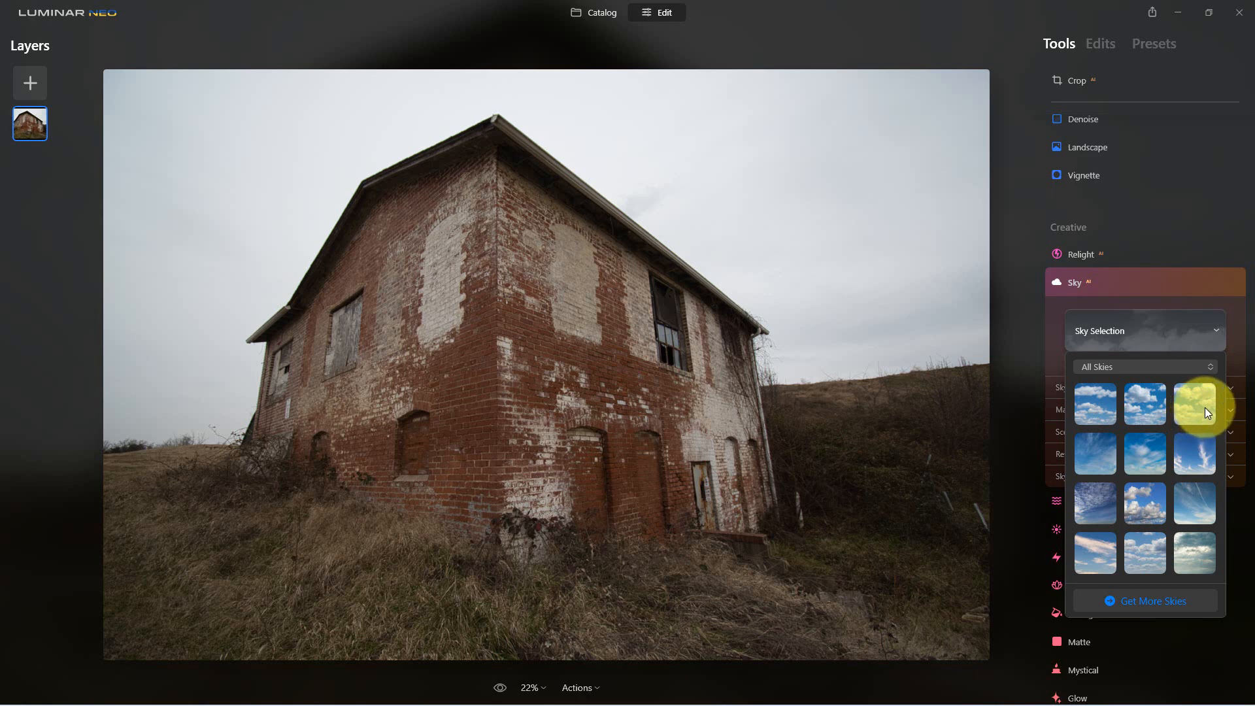
click(1150, 402)
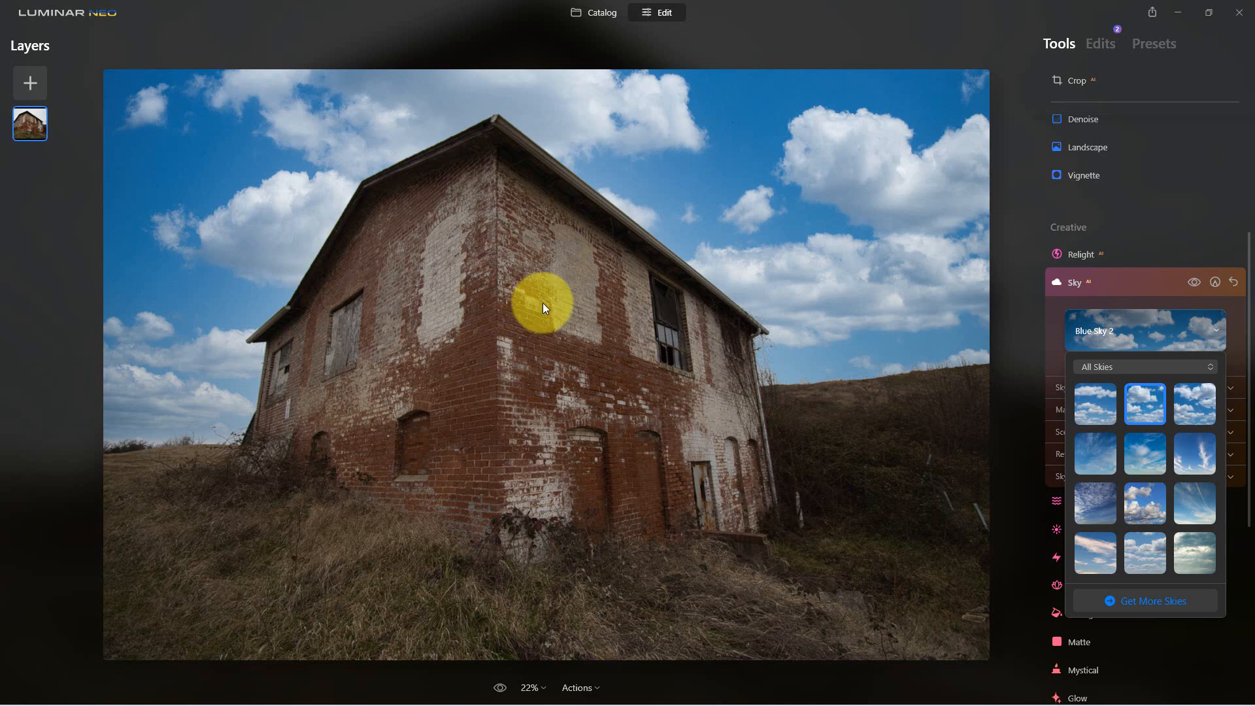
- Try the California Clear Skies 11 preset as the replacement sky
scroll(1184, 428, down, 1)
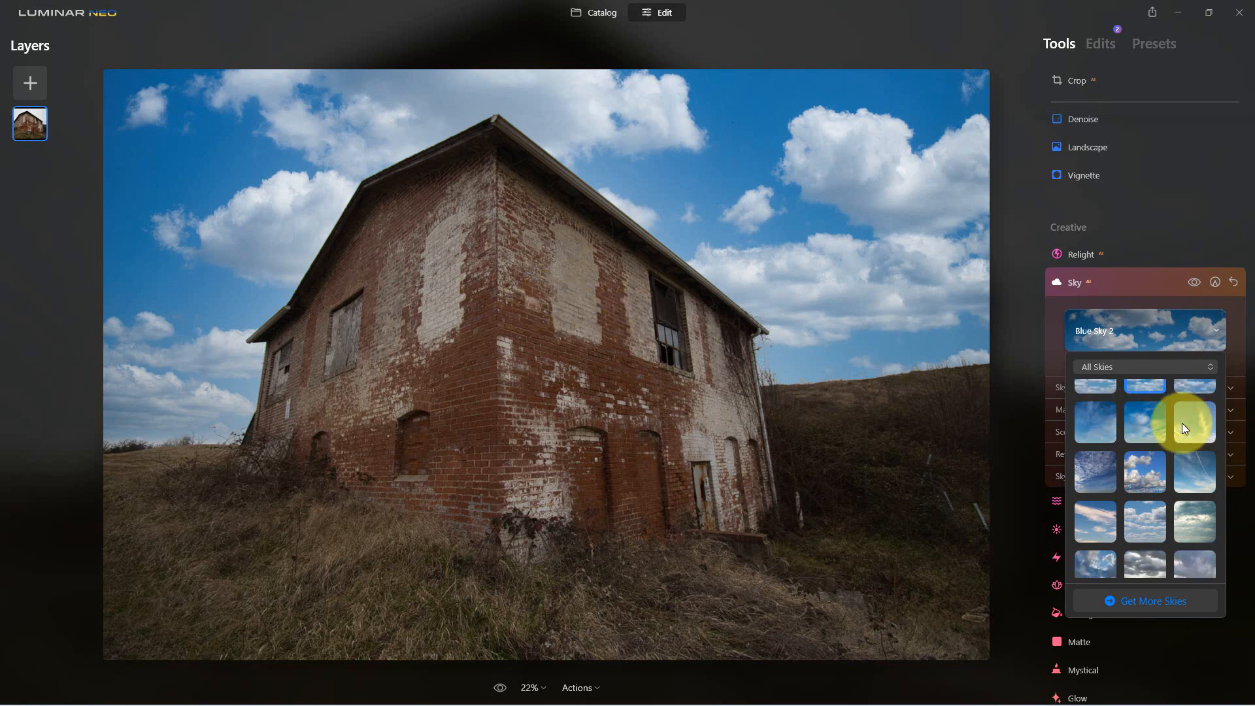
scroll(1185, 428, down, 10)
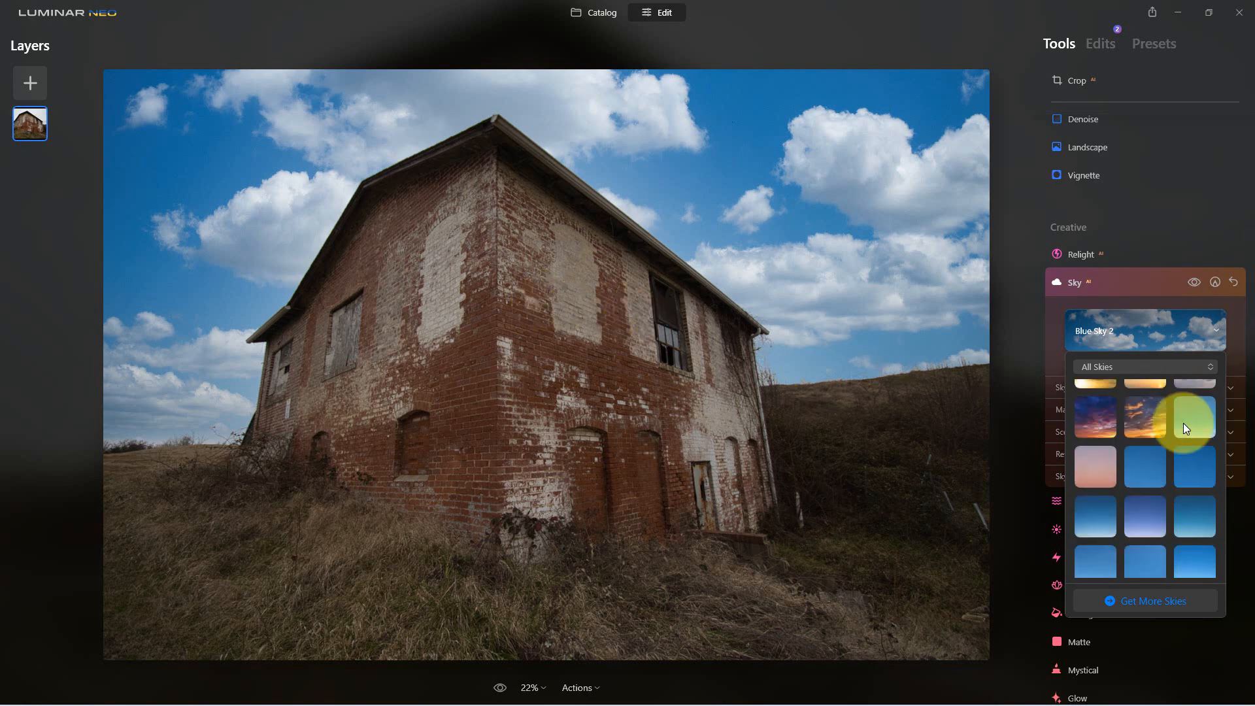
click(1195, 464)
scroll(1185, 425, down, 1)
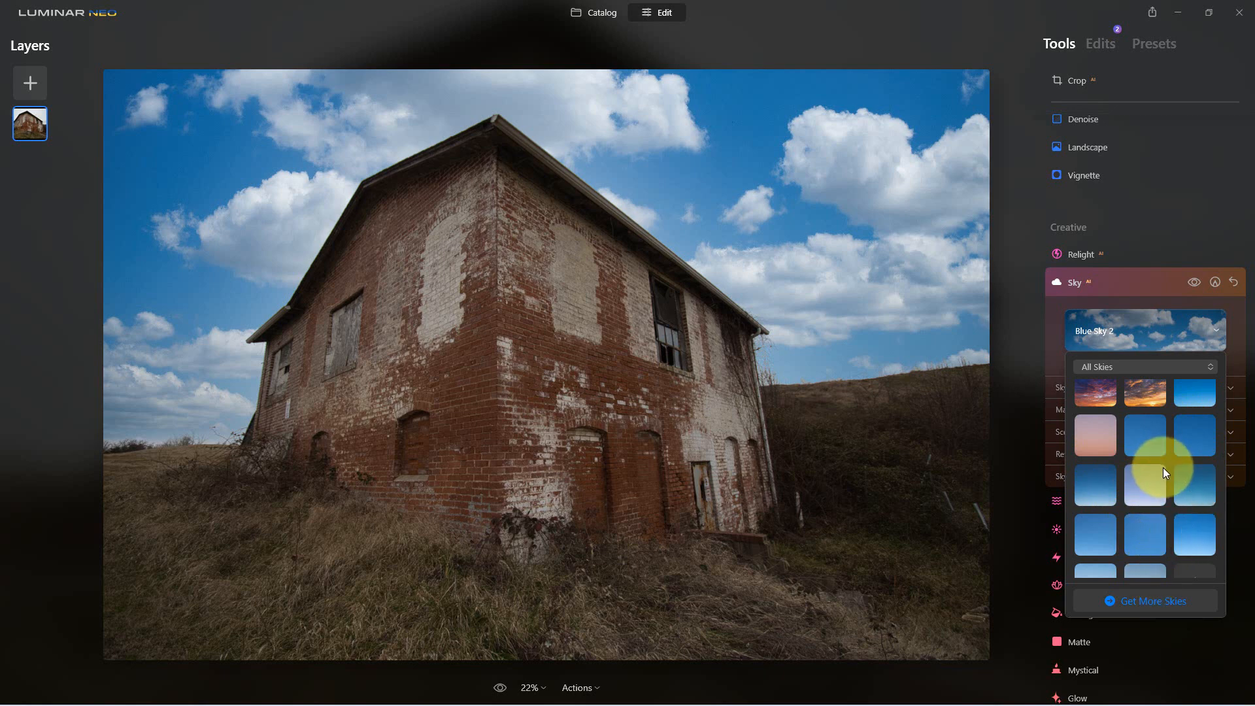
click(1147, 450)
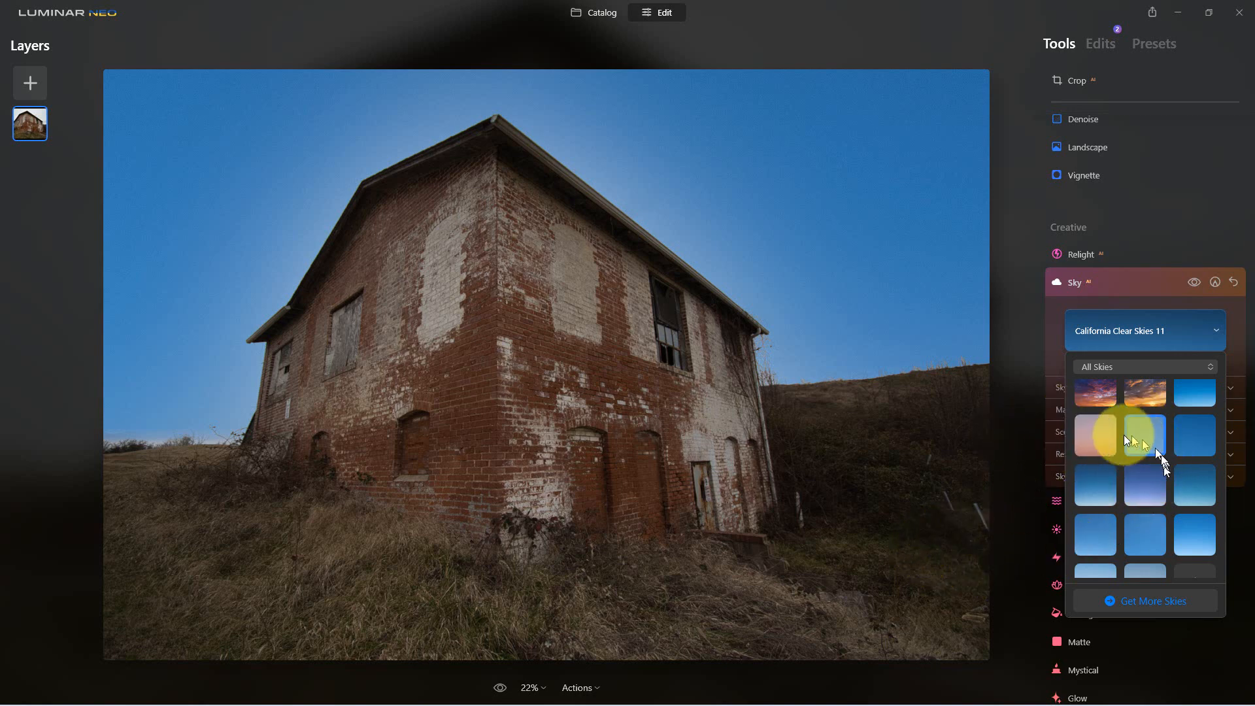
- Try the Galaxy 2 night sky as the replacement sky
scroll(1154, 444, down, 10)
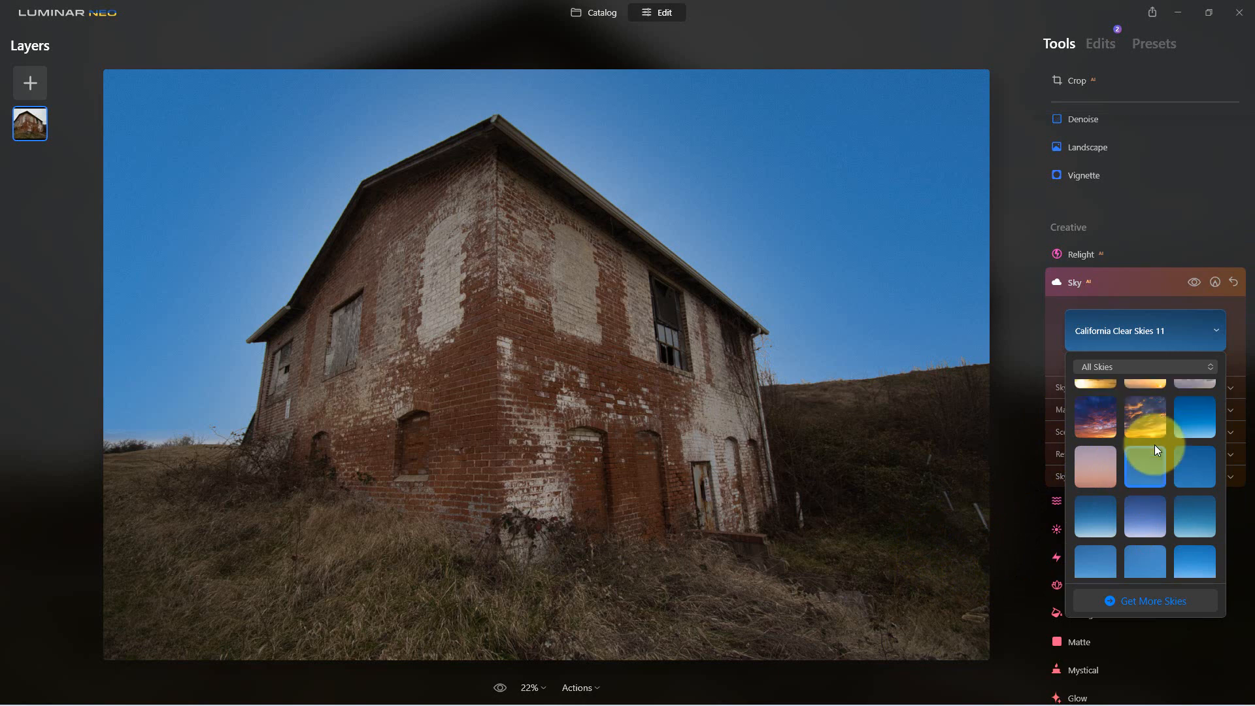
scroll(1159, 446, up, 2)
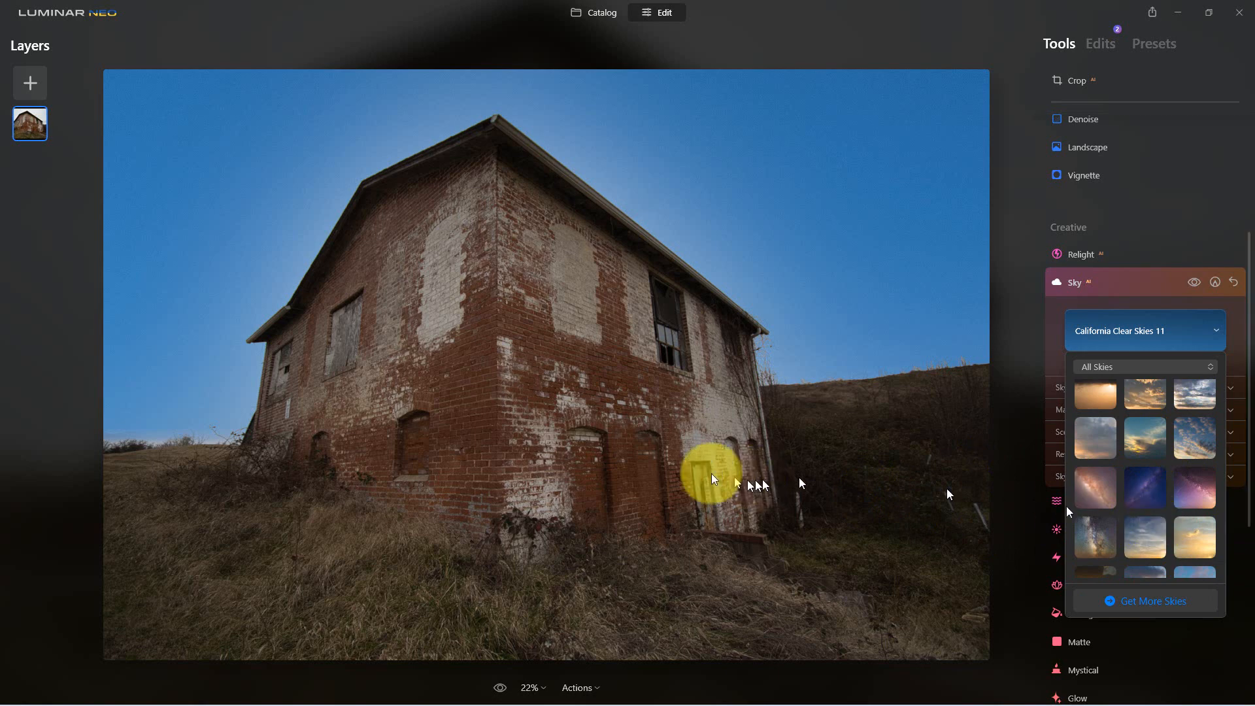
click(1147, 491)
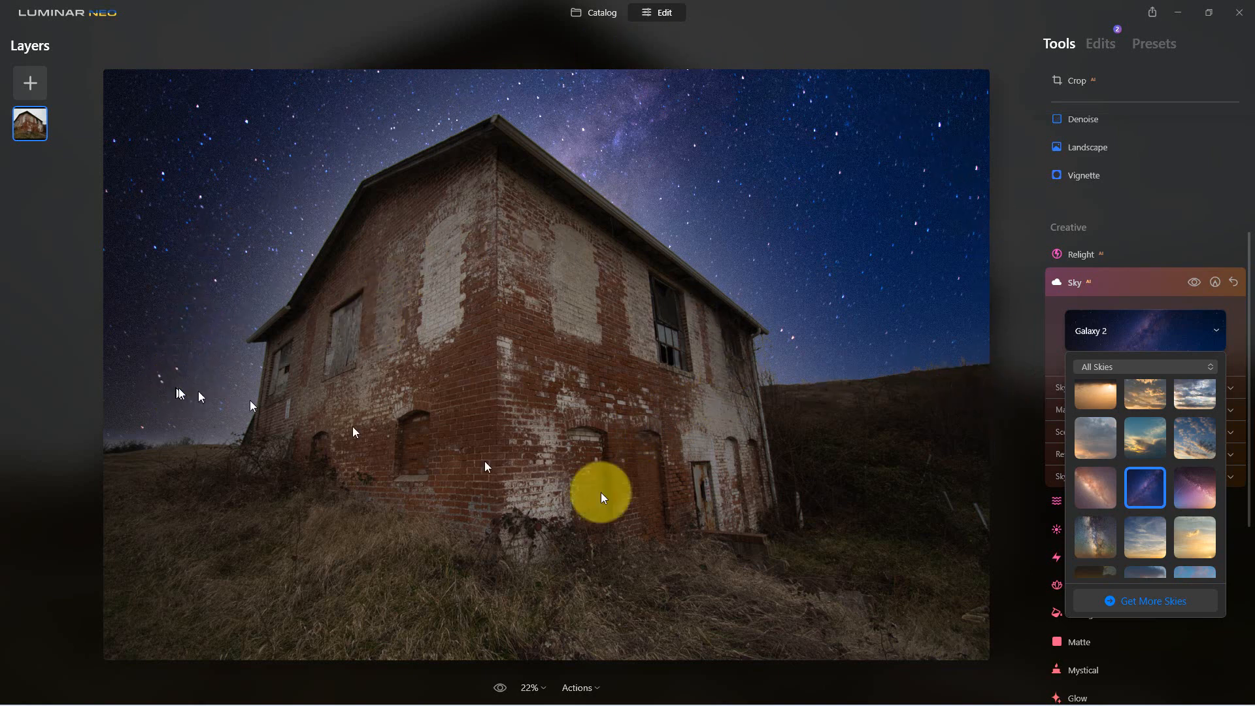
- Try the Dramatic Sunset 3 and Dramatic Sunset 1 skies, and settle on Dramatic Sunset 2
scroll(1177, 482, up, 1)
scroll(1175, 480, up, 2)
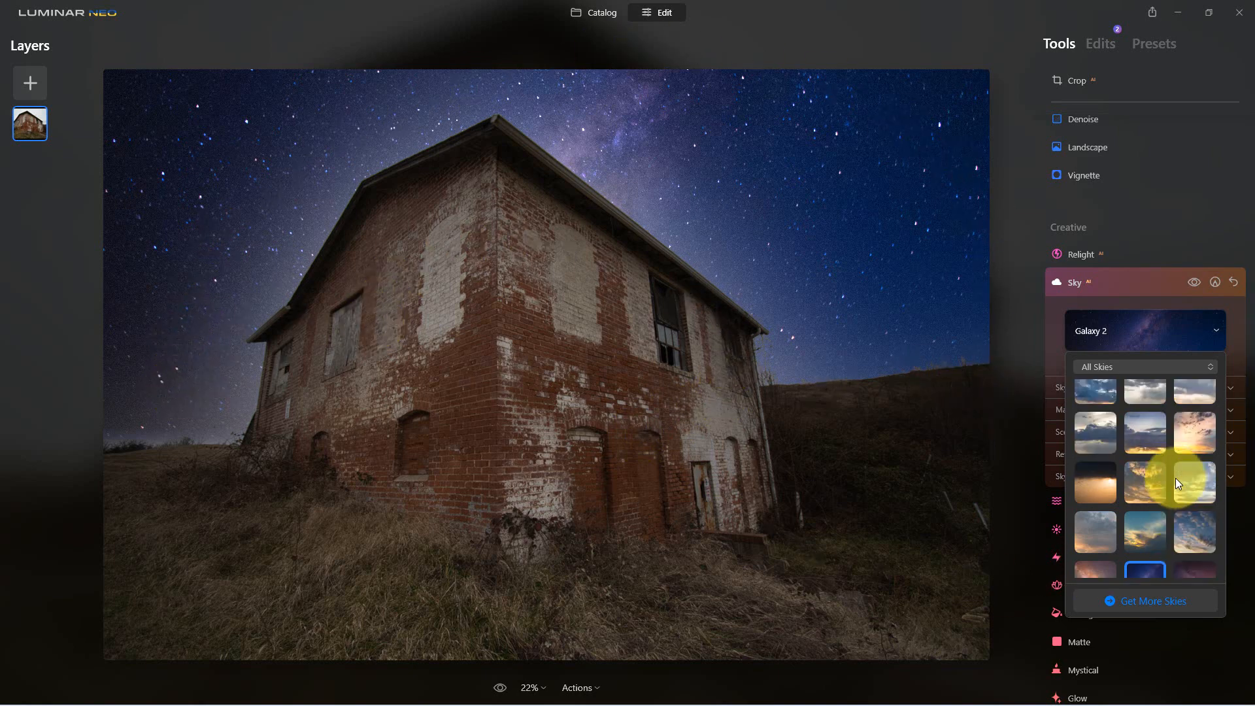
click(1142, 481)
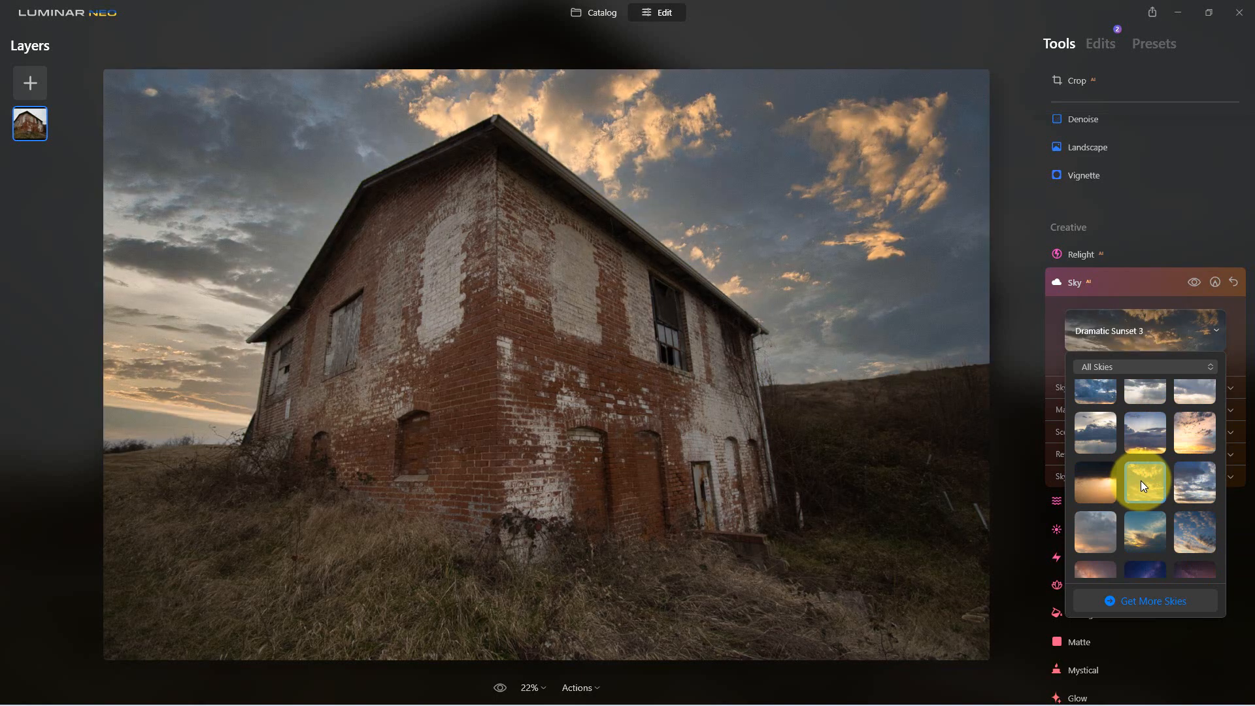
click(1200, 441)
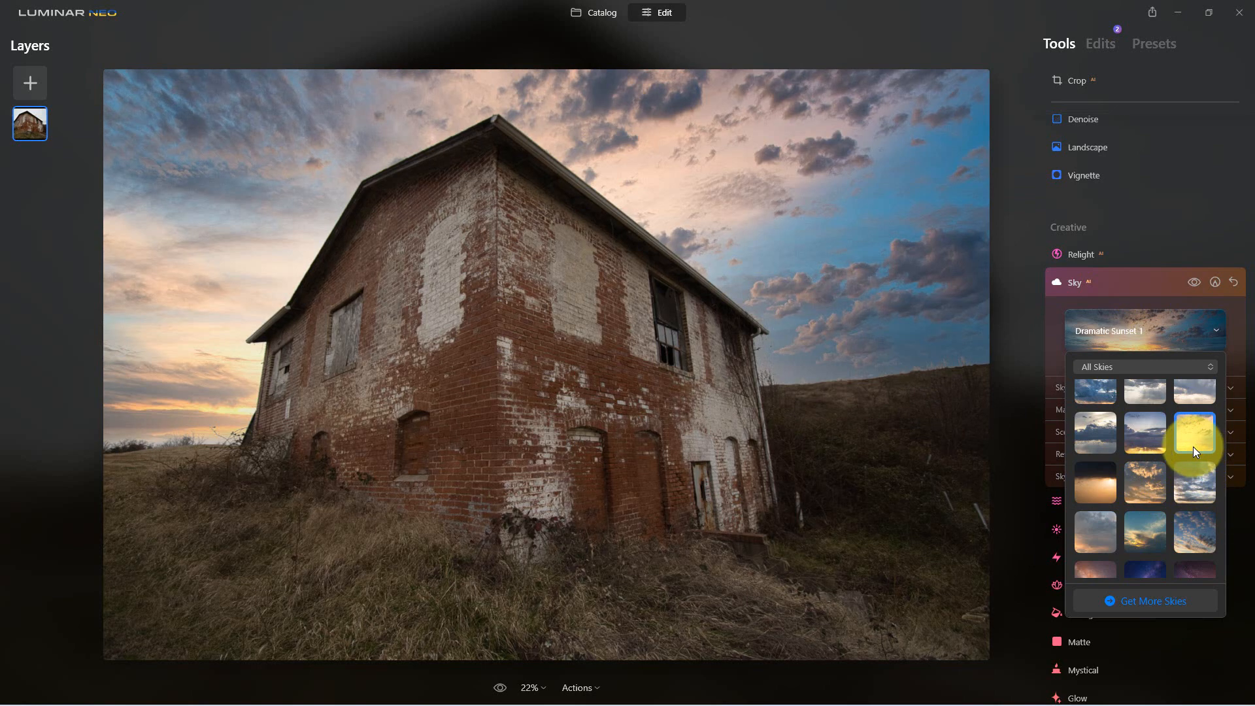
click(1112, 493)
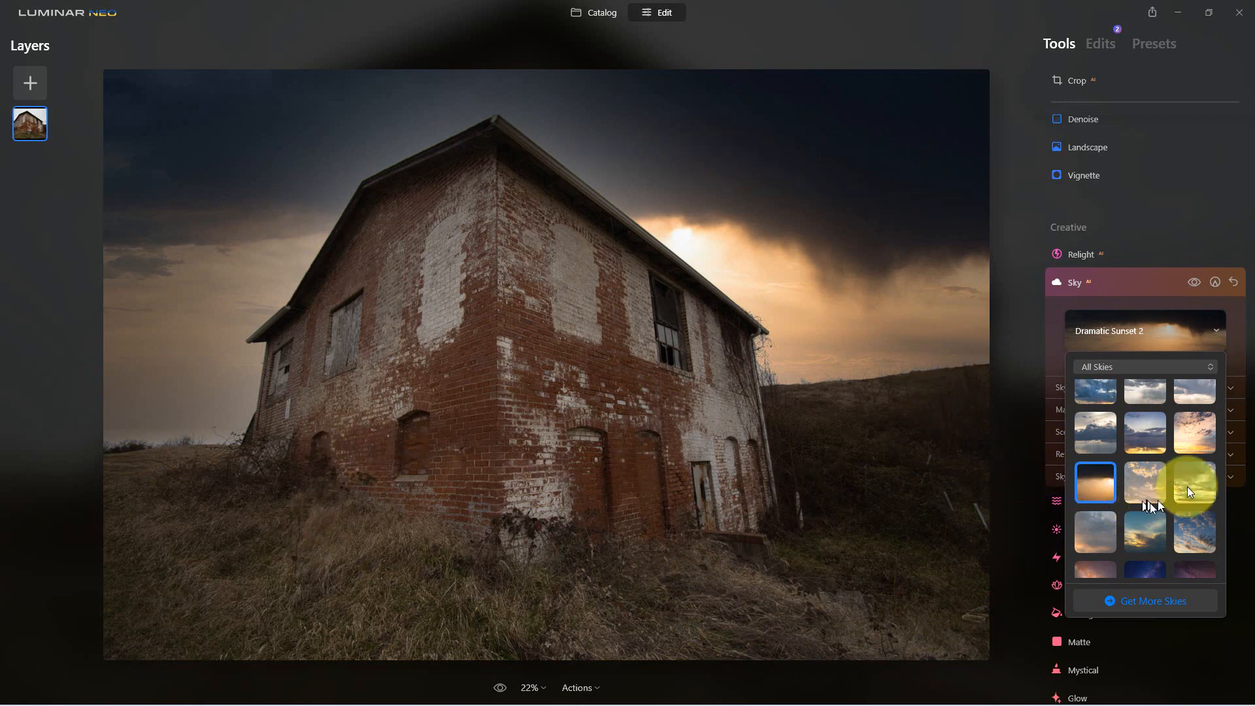
- Try Relight with Brightness Near at 82 and Depth at 35, and reset its adjustments
click(1084, 256)
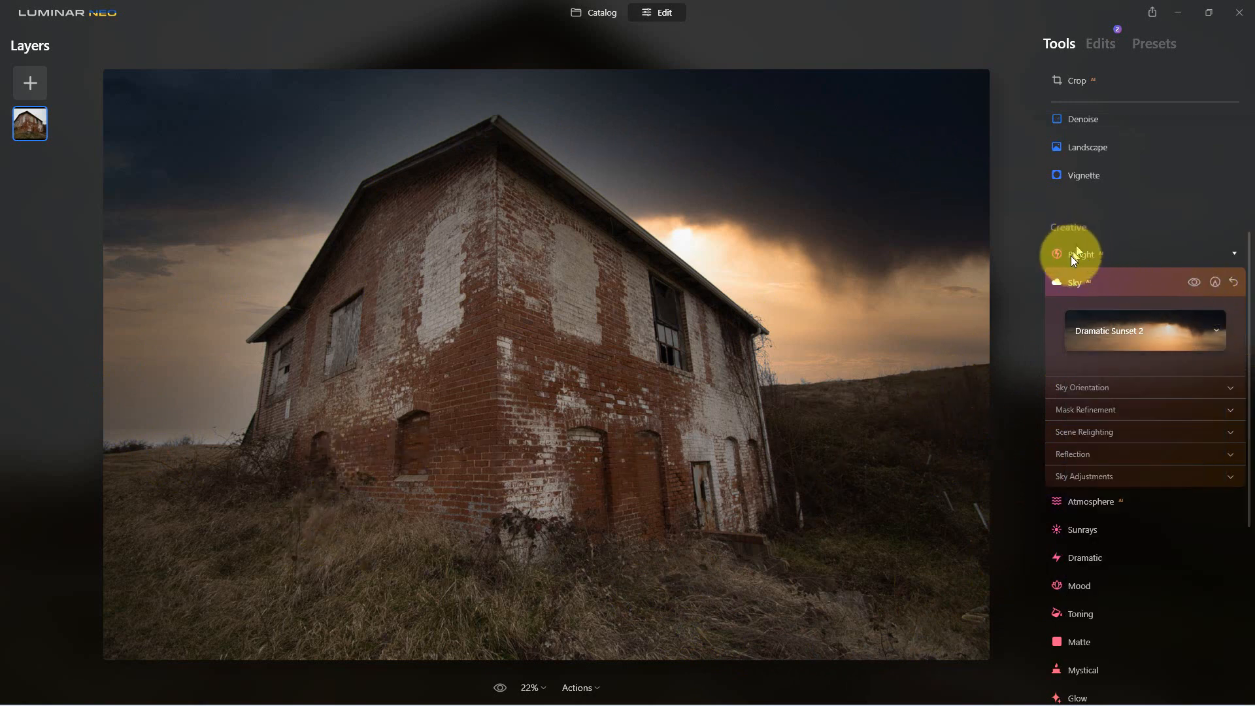
click(1070, 256)
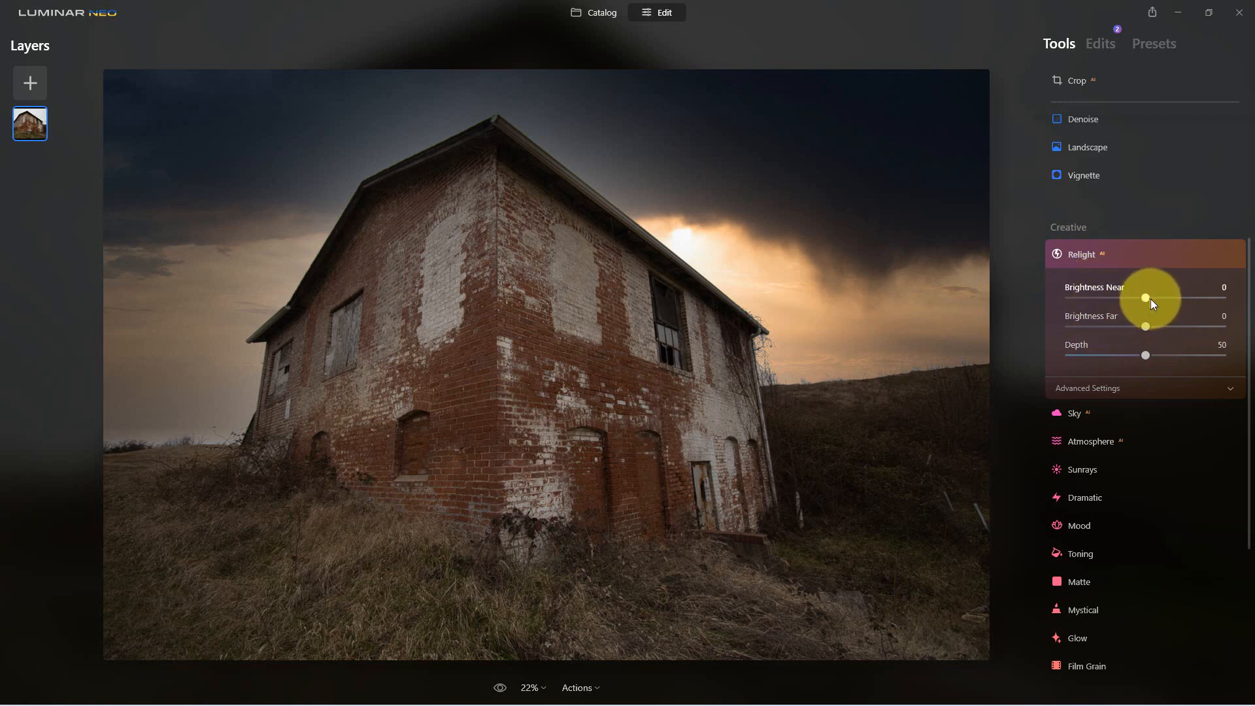
drag(1151, 299, 1183, 300)
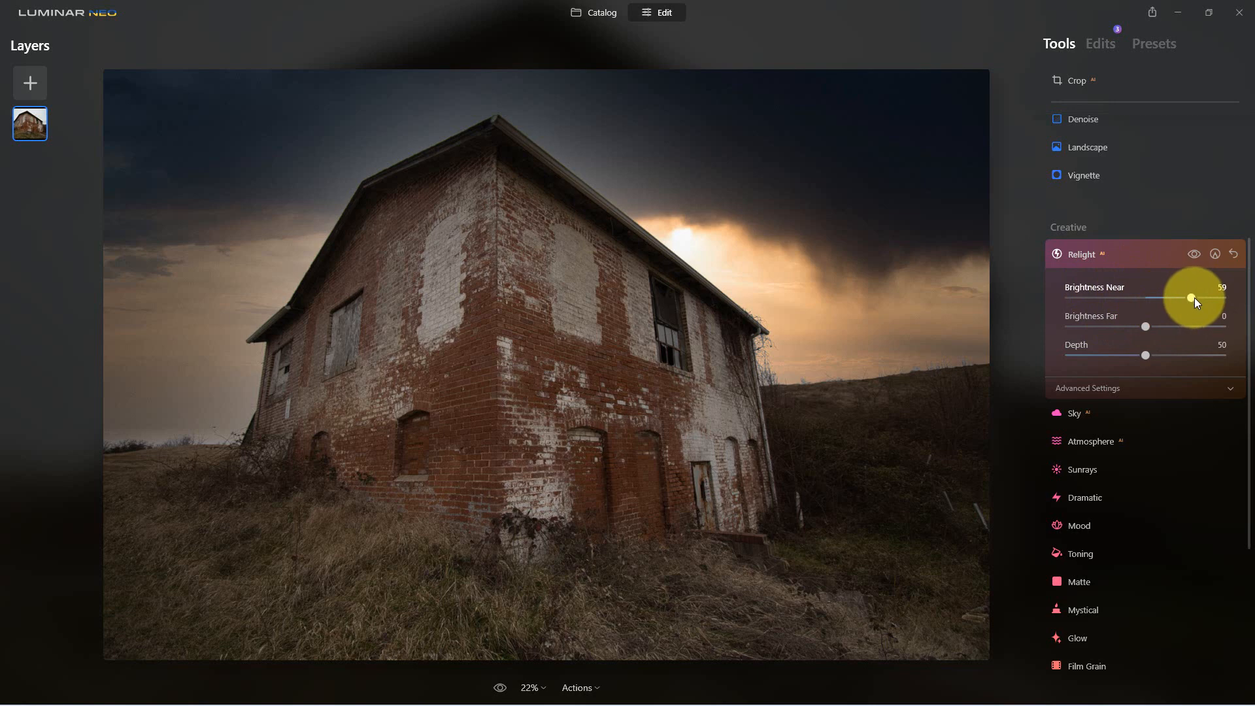
drag(1210, 301, 1211, 301)
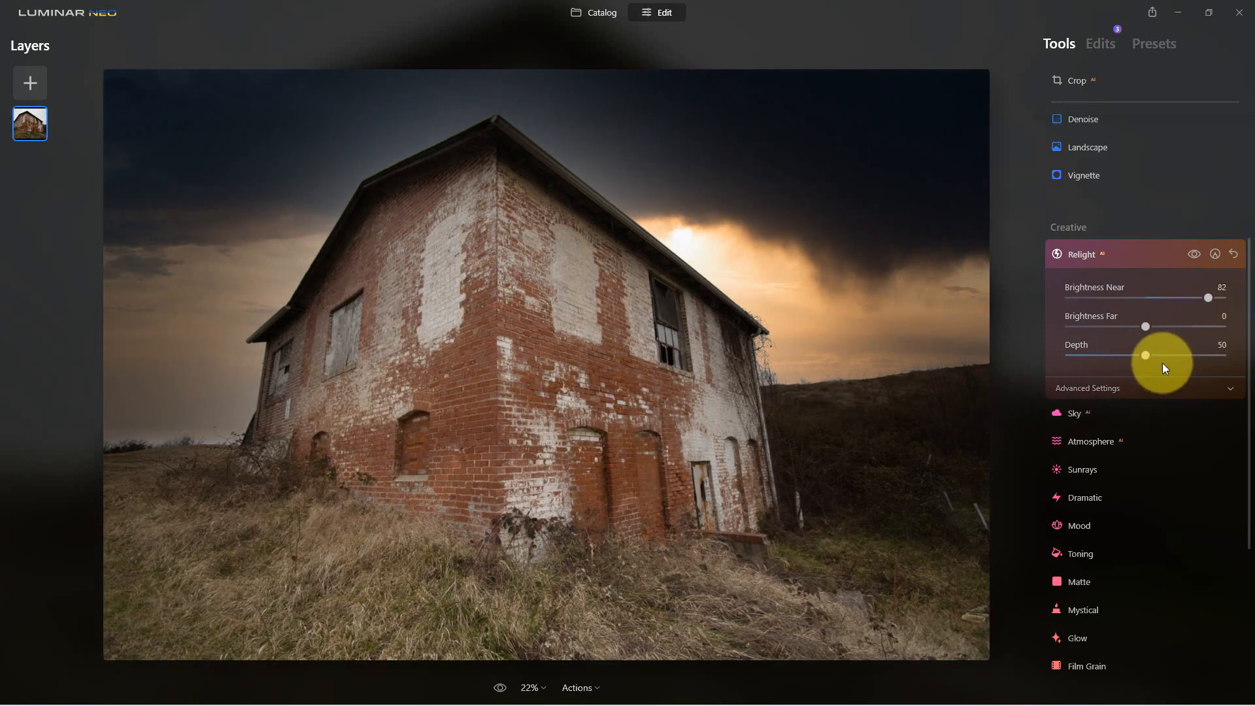
drag(1162, 363, 1126, 357)
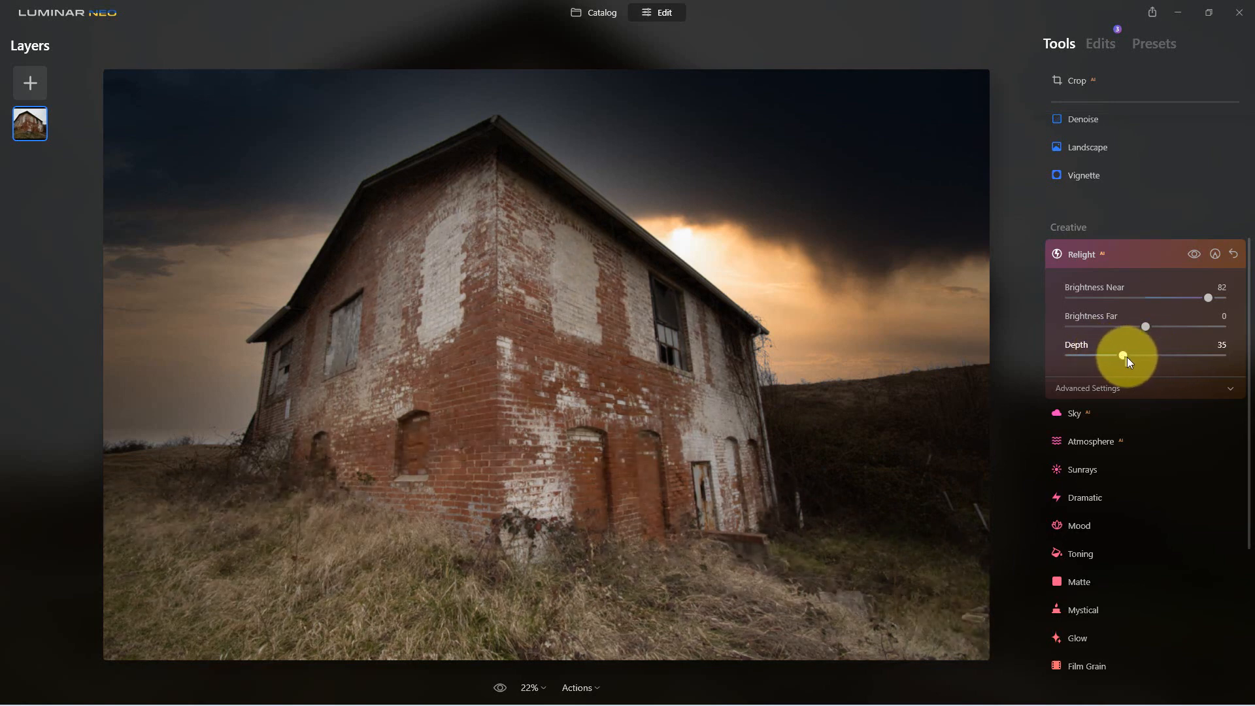
click(1233, 255)
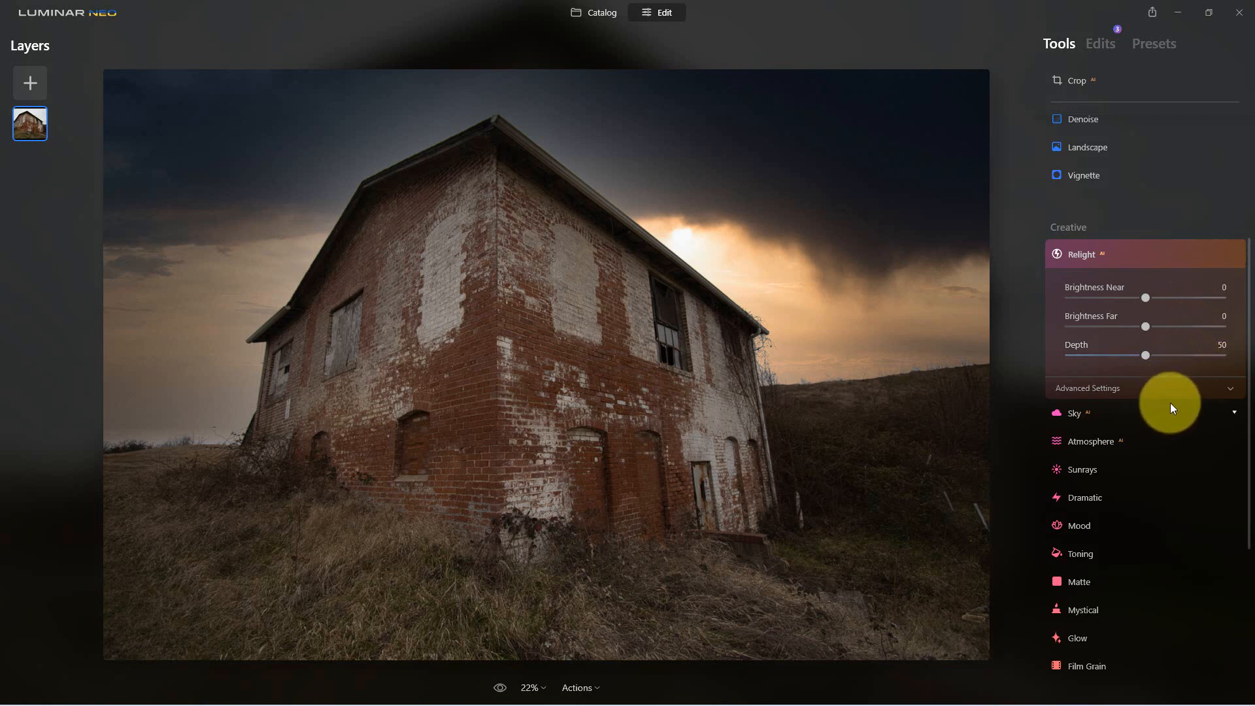
- Place the Sunrays sun center over the bright break in the clouds just beside the building's sloping roofline
scroll(1172, 405, down, 3)
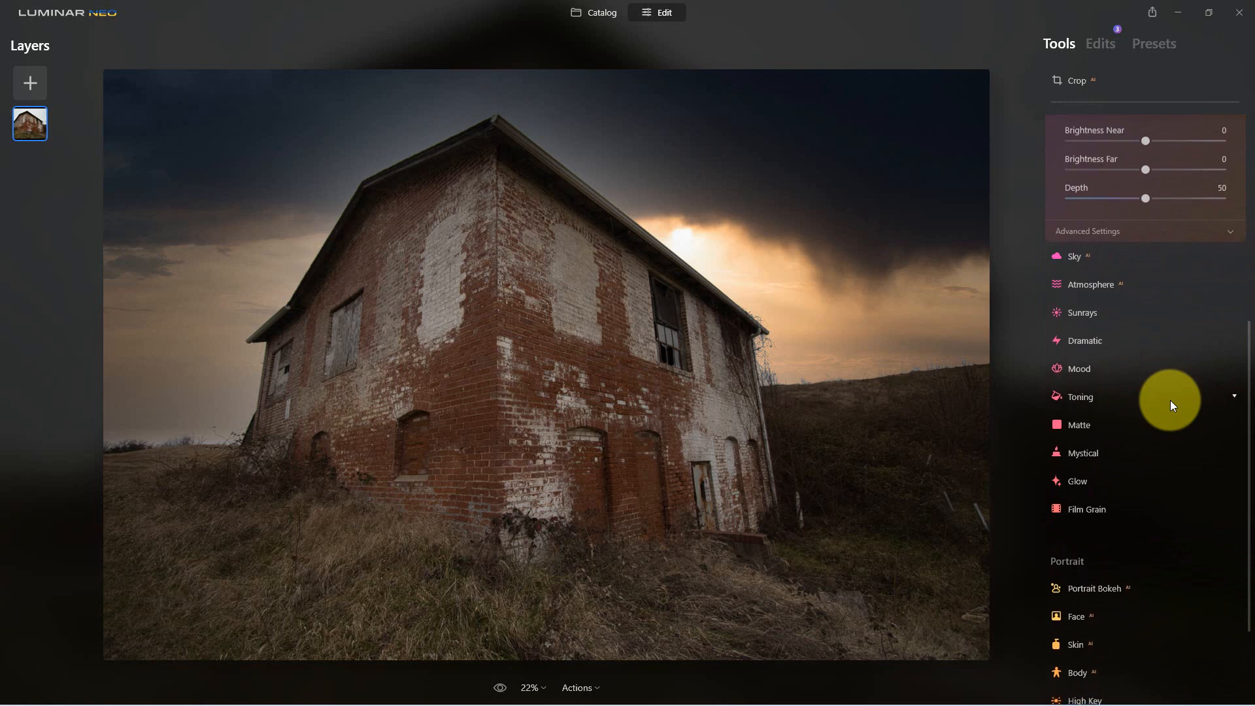
click(1084, 310)
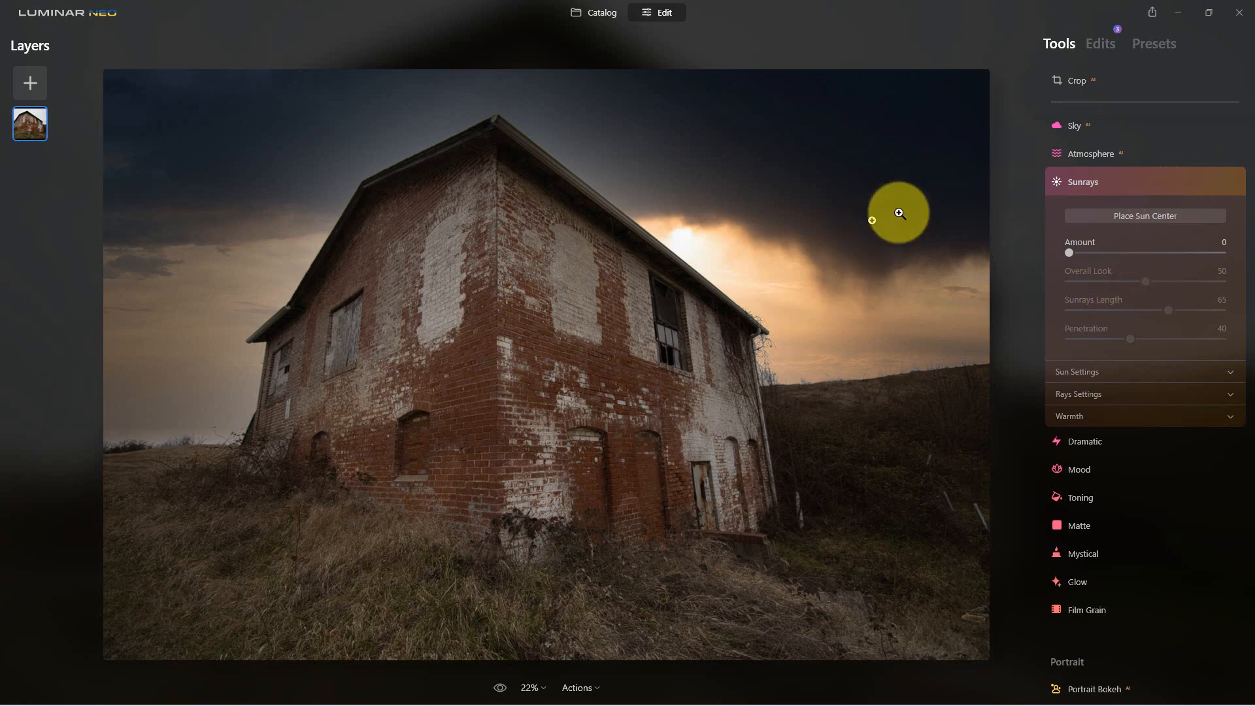
click(1151, 218)
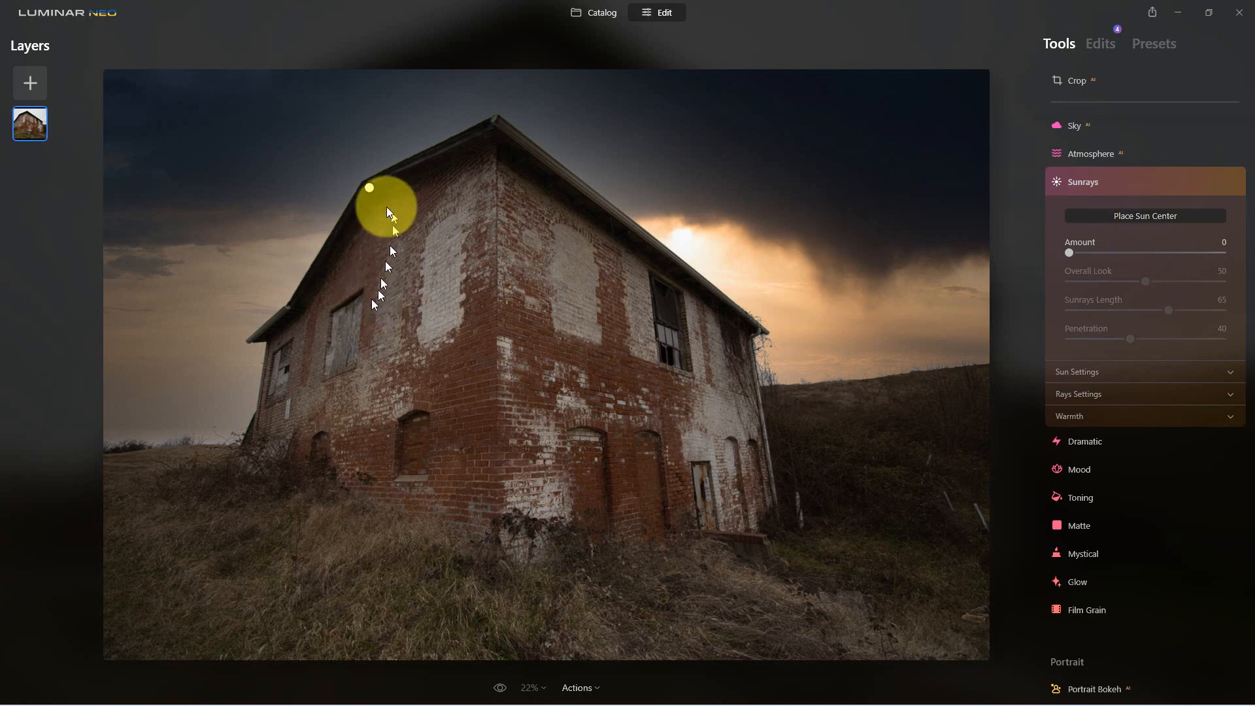
mouse_move(371, 191)
mouse_down()
mouse_move(740, 232)
mouse_move(694, 249)
mouse_up()
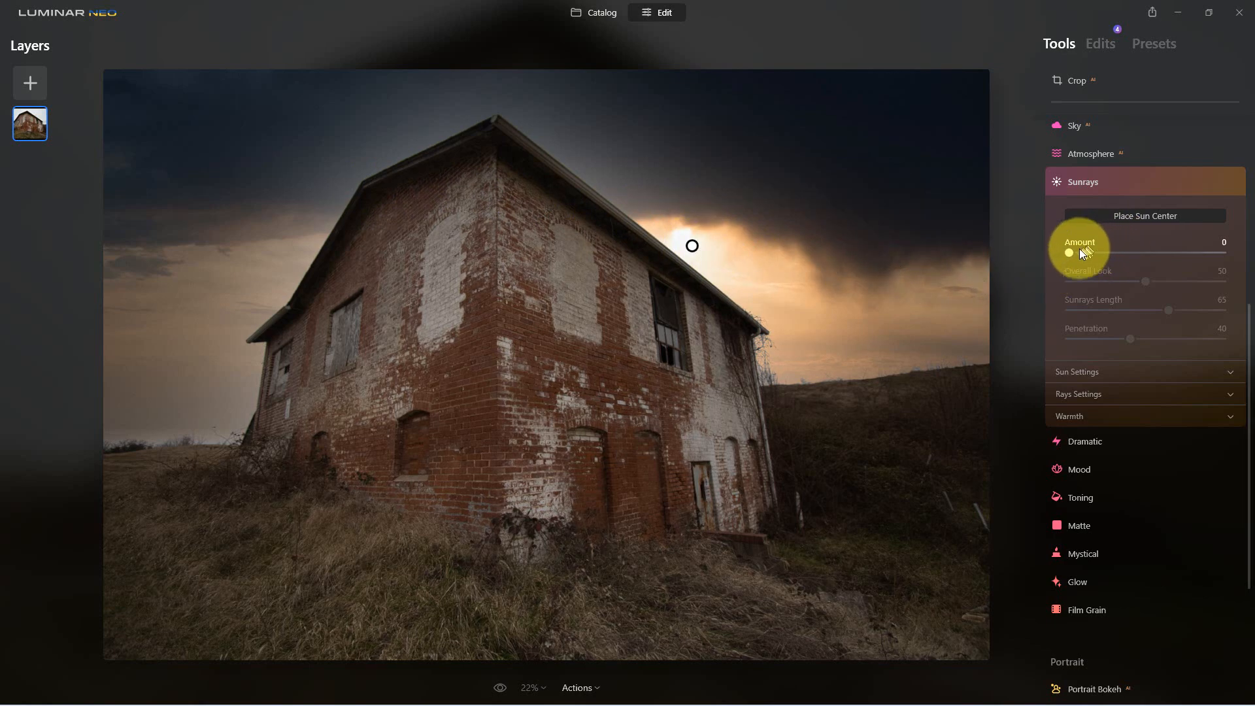
- Finish placing the sun center and set the Sunrays Amount to 16
drag(1070, 252, 1082, 253)
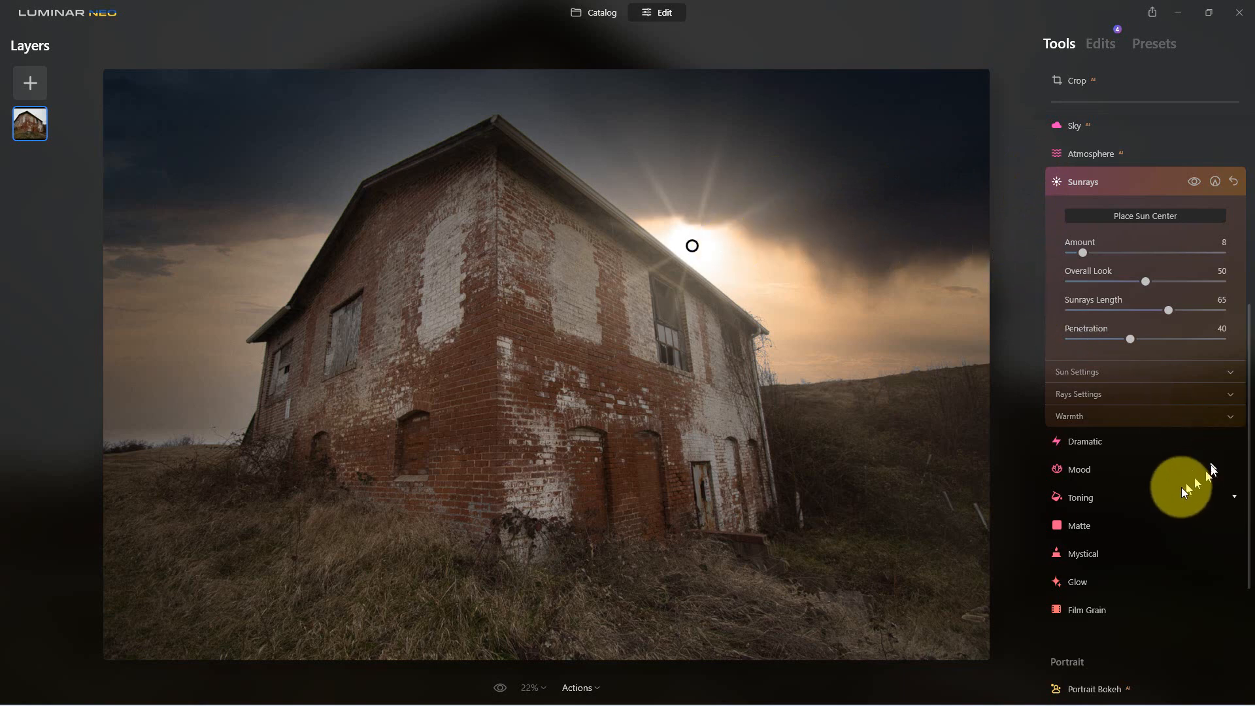
click(1156, 214)
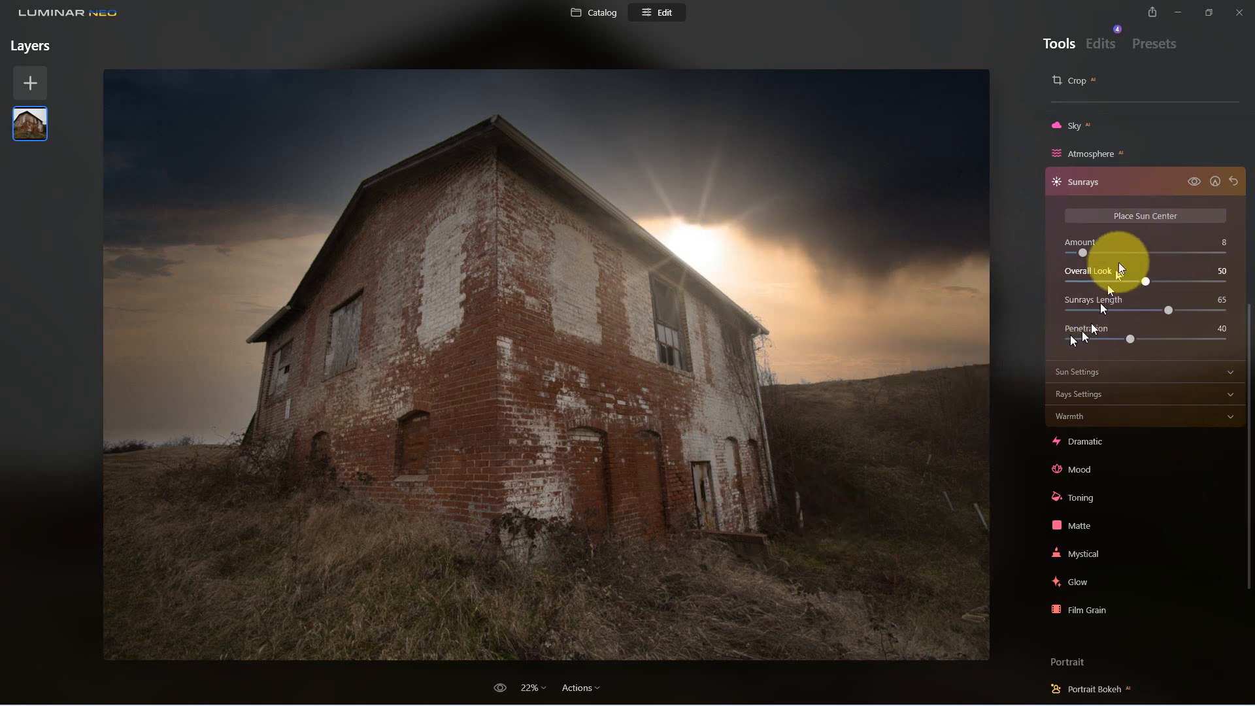
mouse_move(1080, 253)
mouse_down()
mouse_move(1110, 255)
mouse_move(1095, 252)
mouse_up()
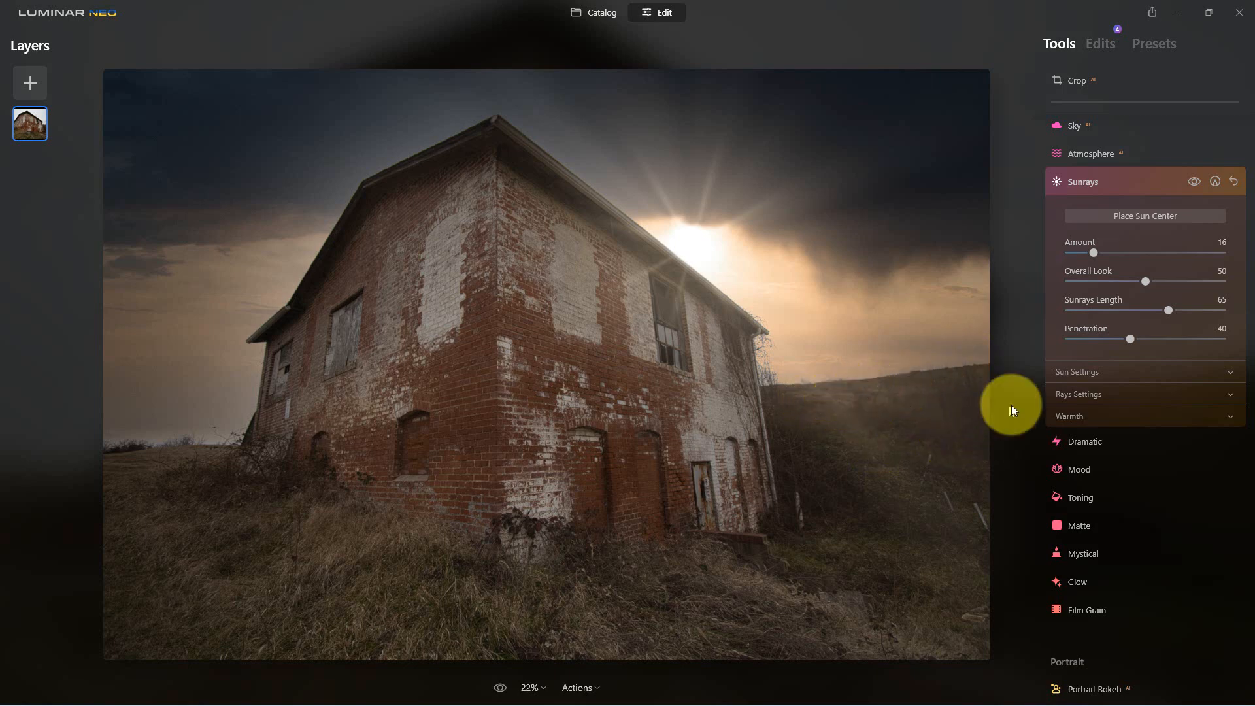
- Examine the sunray effect on the building and hillside up close, and repeatedly compare the edited photo with the original
click(866, 385)
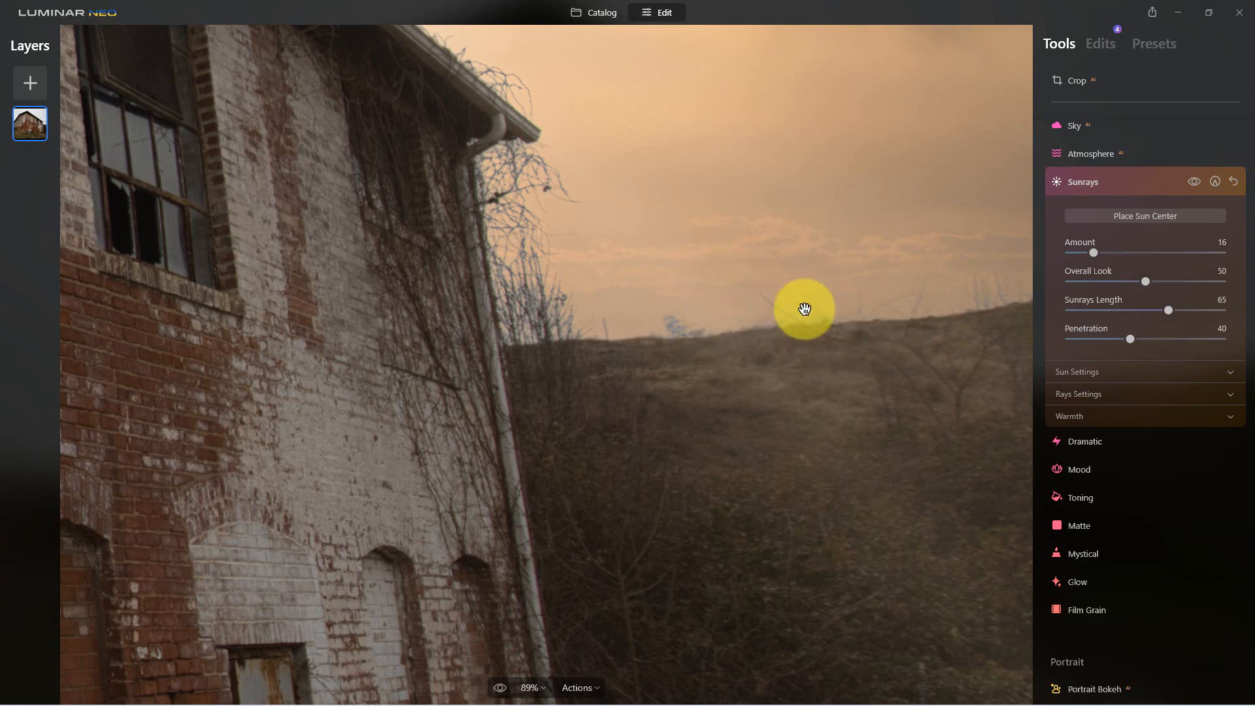
scroll(804, 309, down, 8)
scroll(807, 307, up, 3)
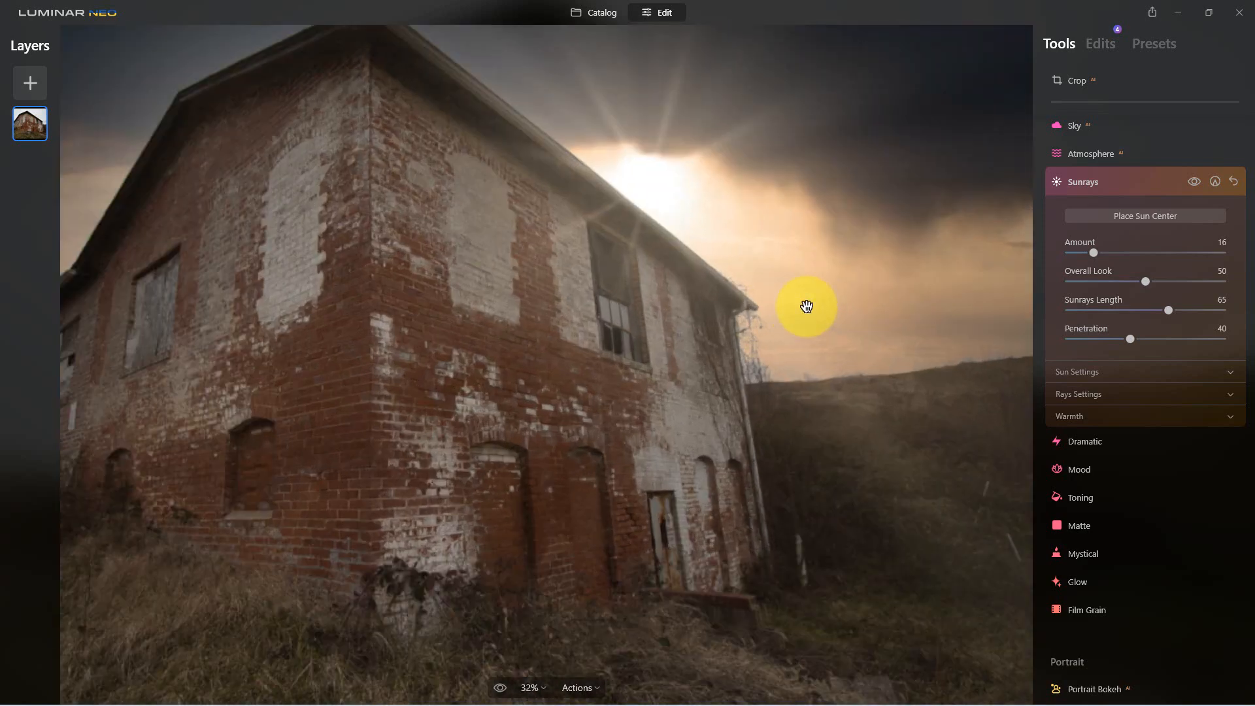
scroll(806, 307, down, 2)
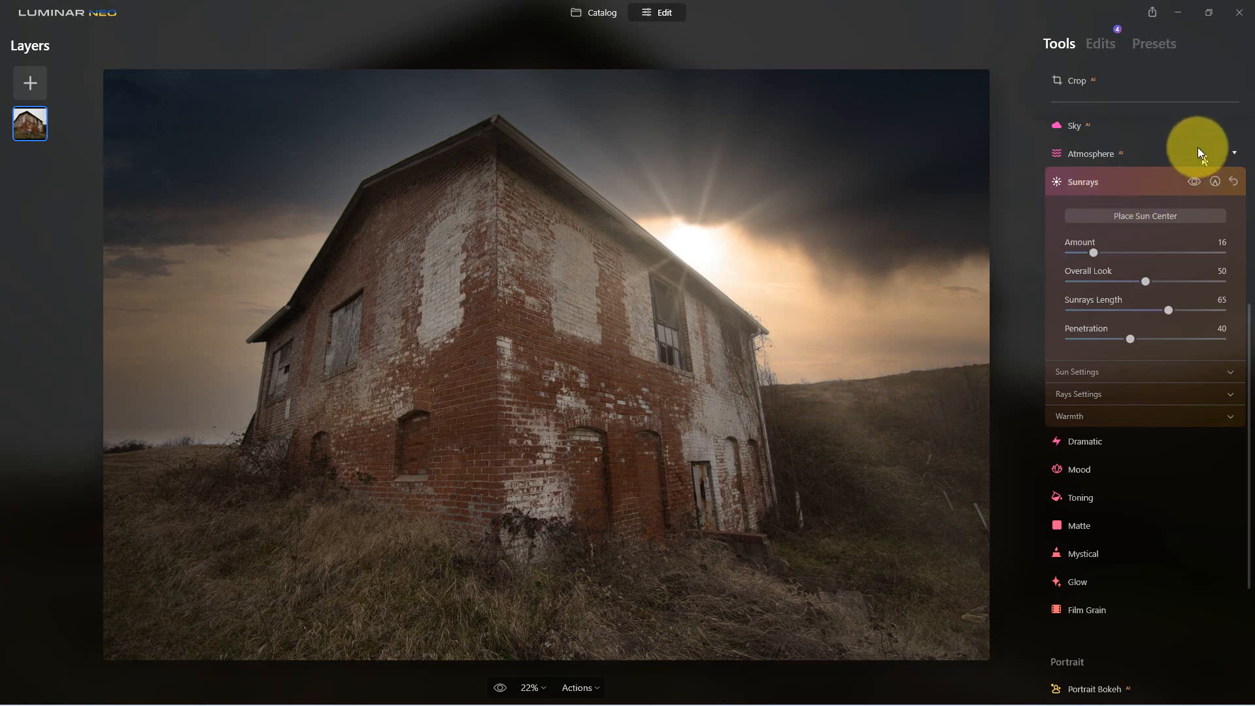
scroll(1198, 148, up, 5)
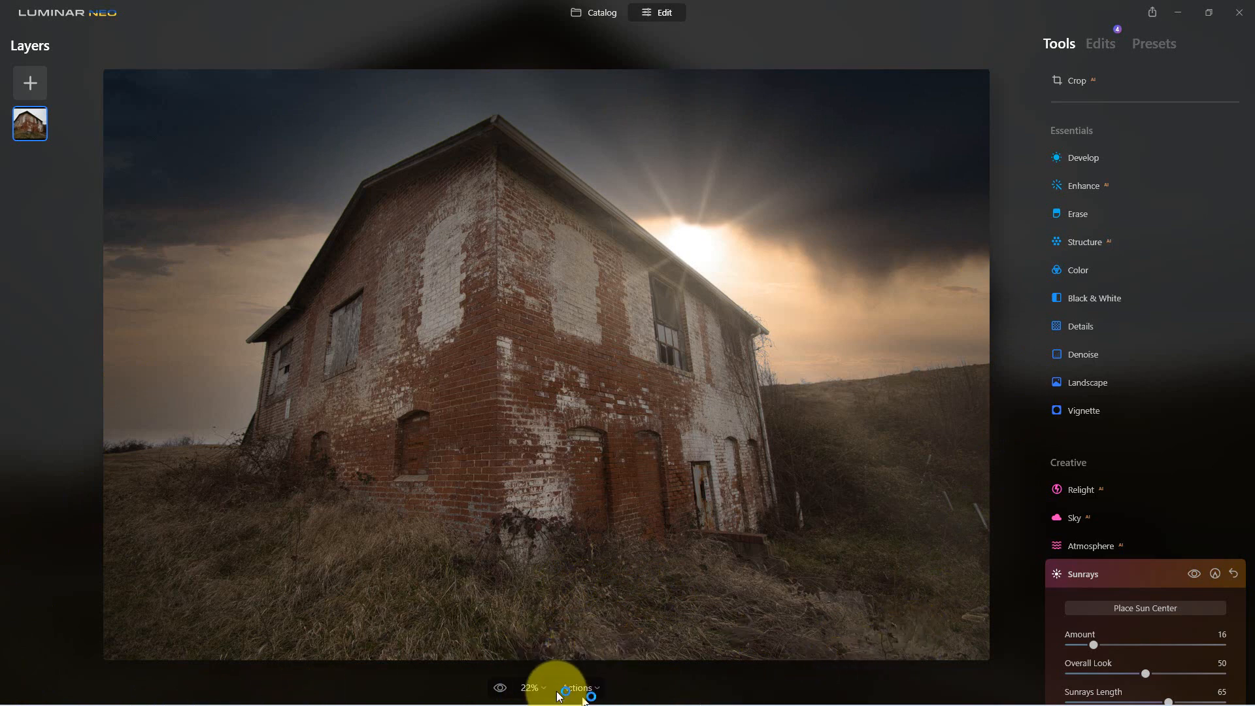
click(501, 688)
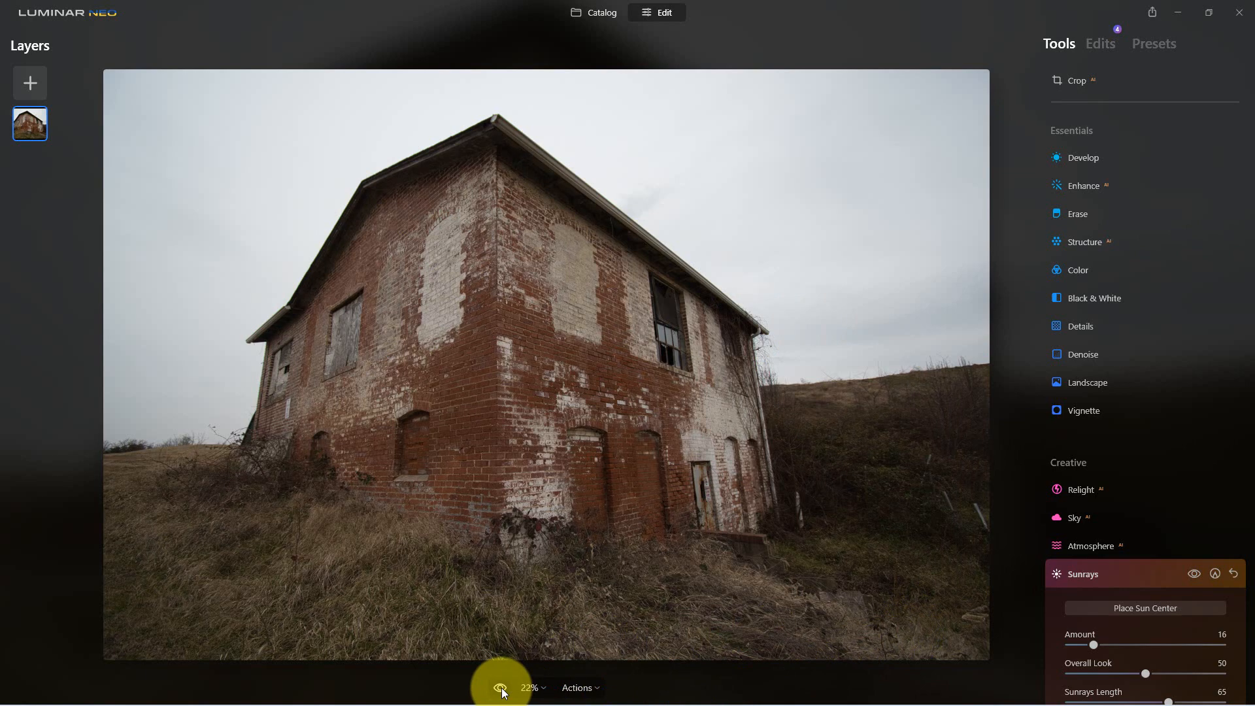
click(501, 689)
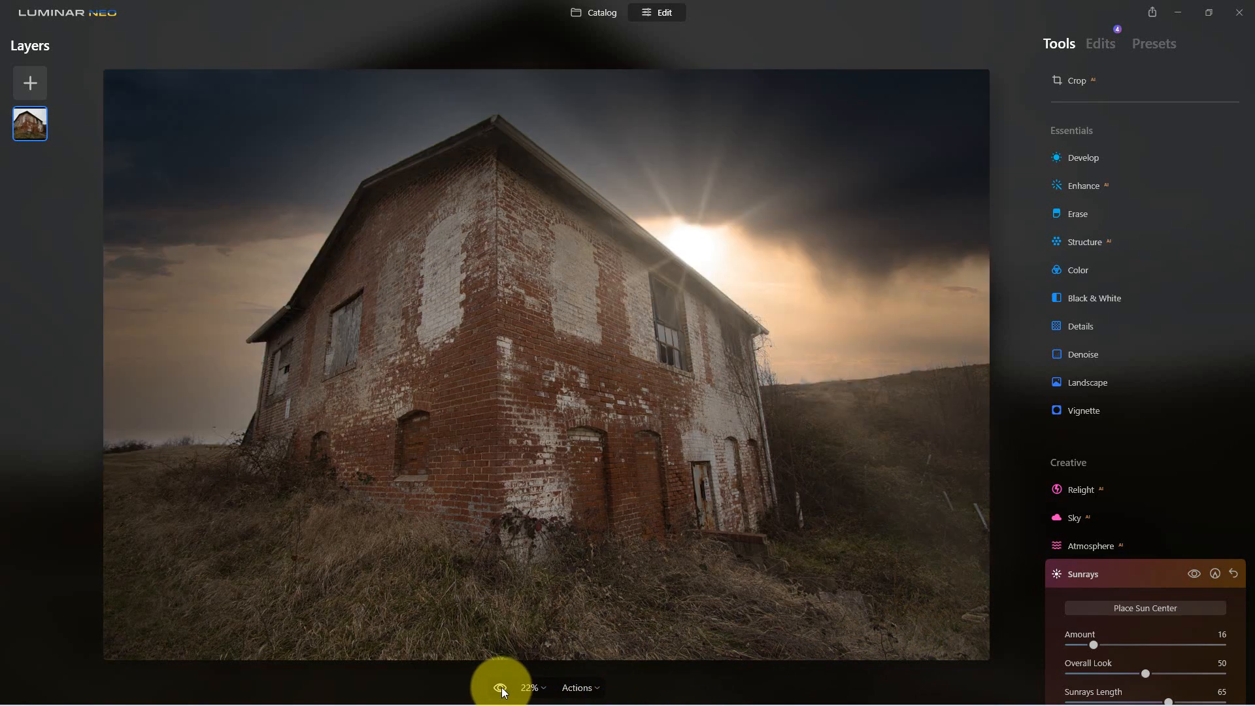
click(501, 689)
click(501, 689)
click(502, 689)
click(502, 689)
click(502, 689)
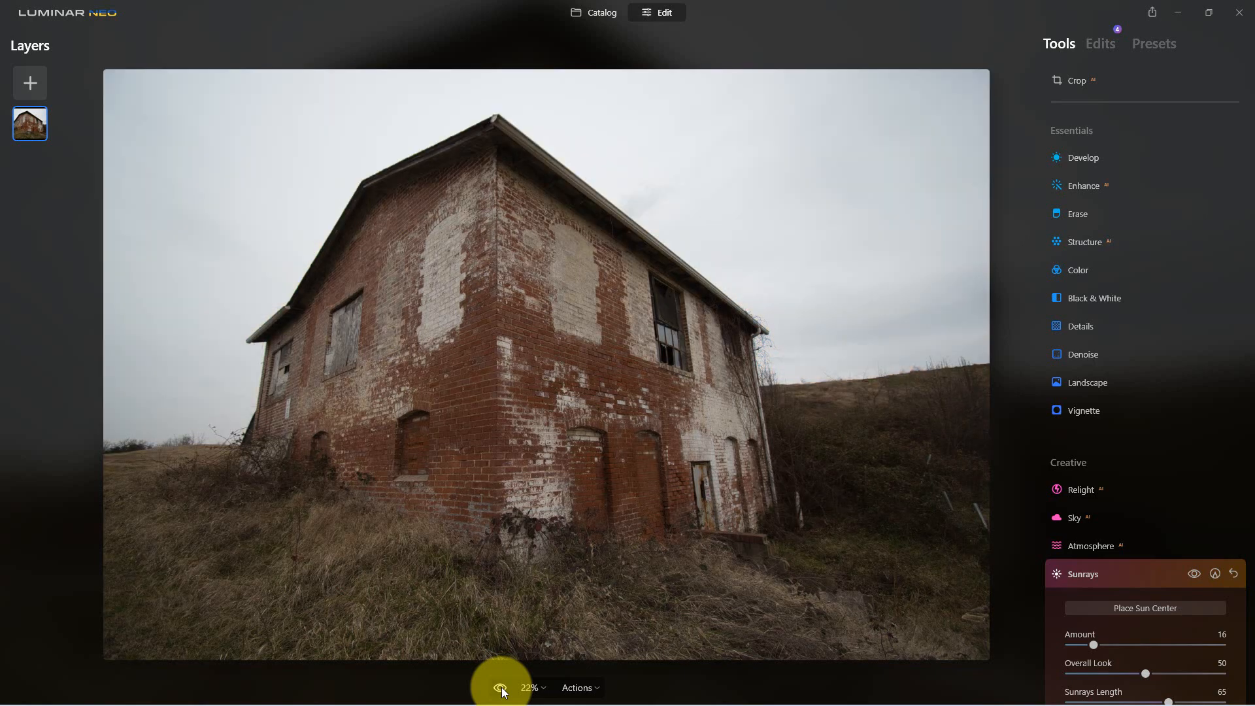
click(501, 689)
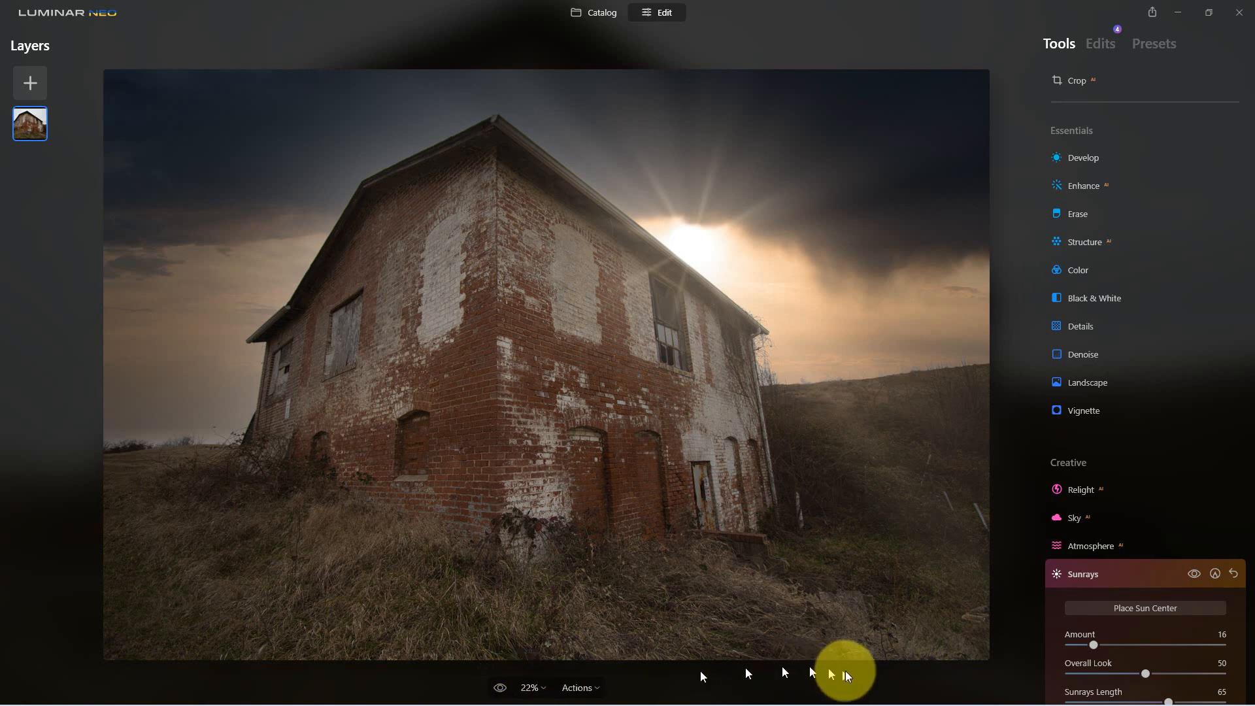
click(501, 689)
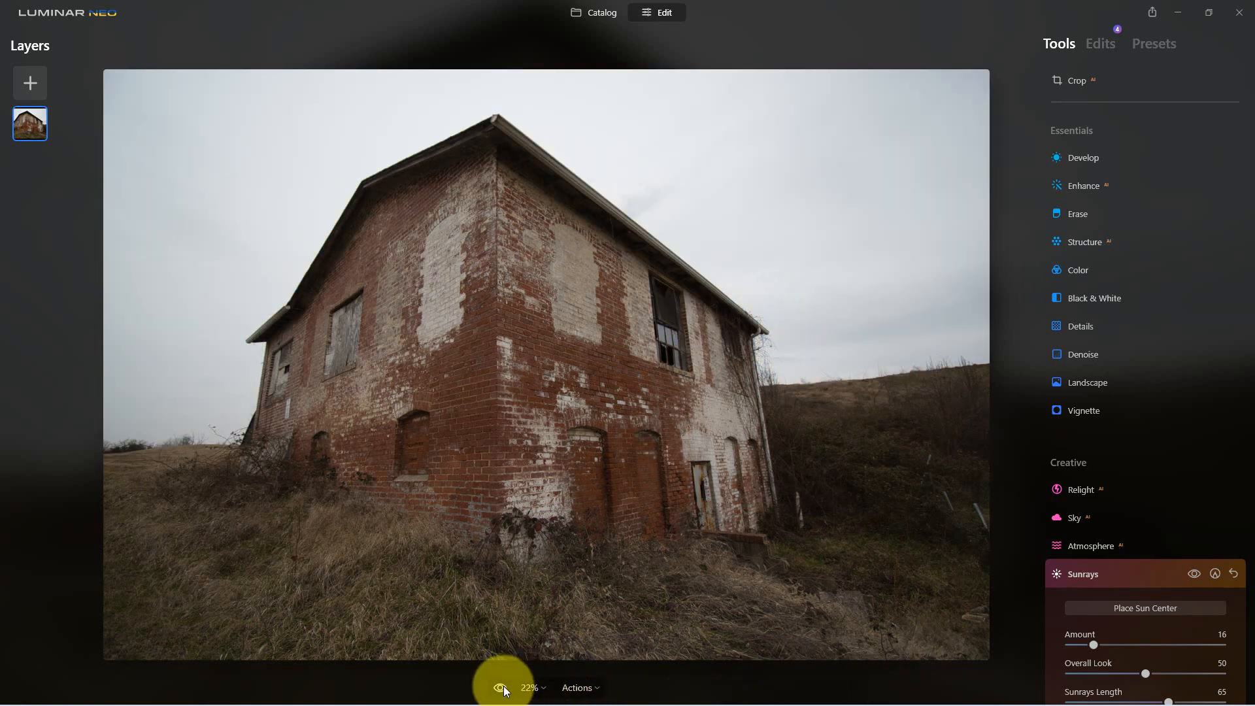
- Compare the dramatic sky and sunrays edit with the original photo, and look through the available Essentials, Creative and Portrait tools
click(502, 689)
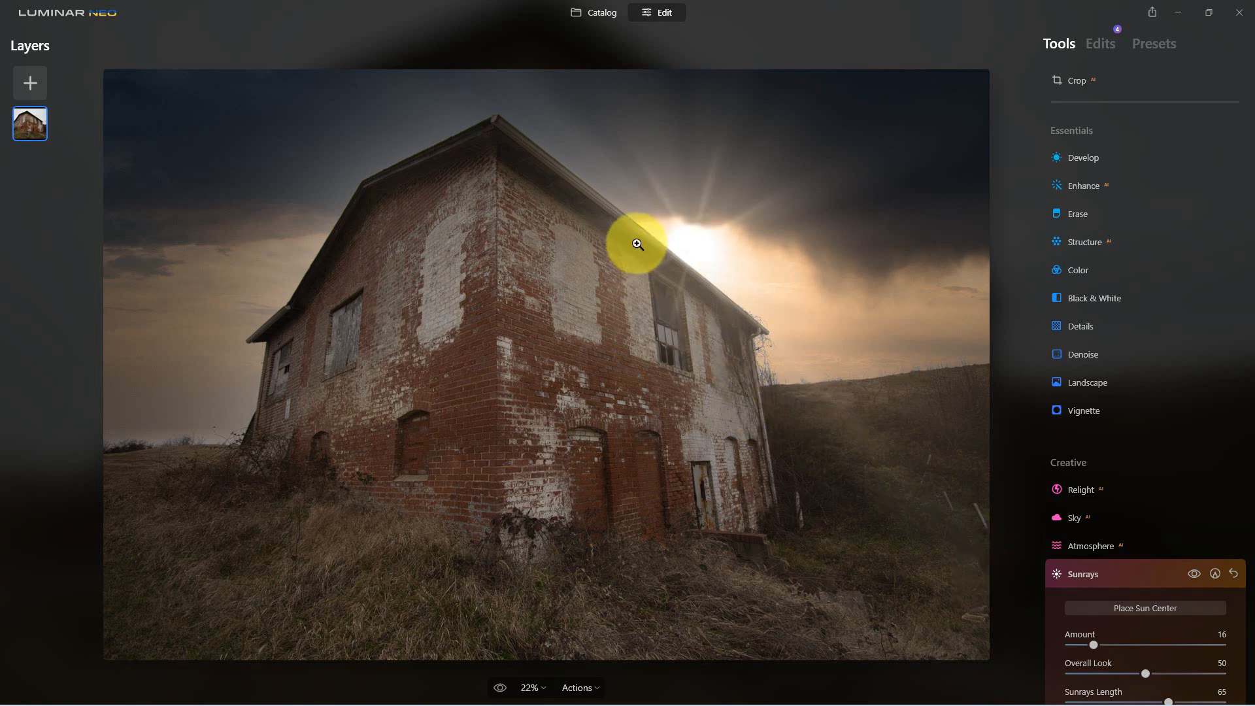
click(501, 687)
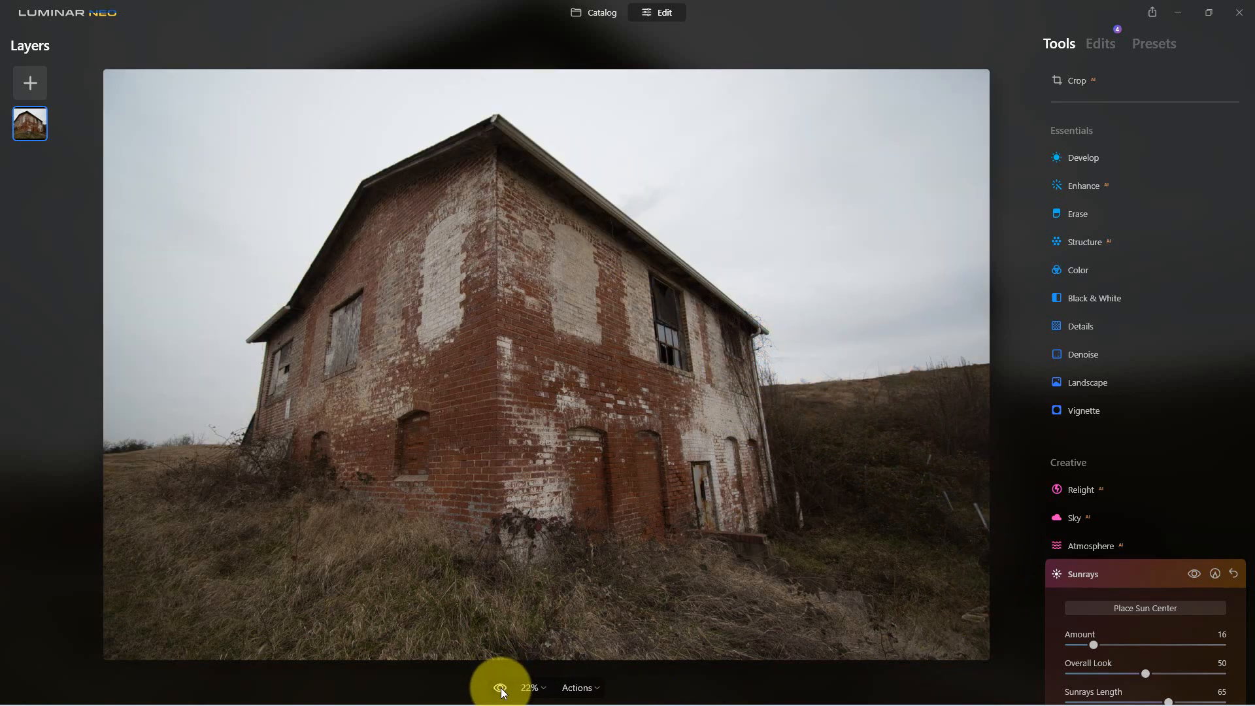
click(501, 687)
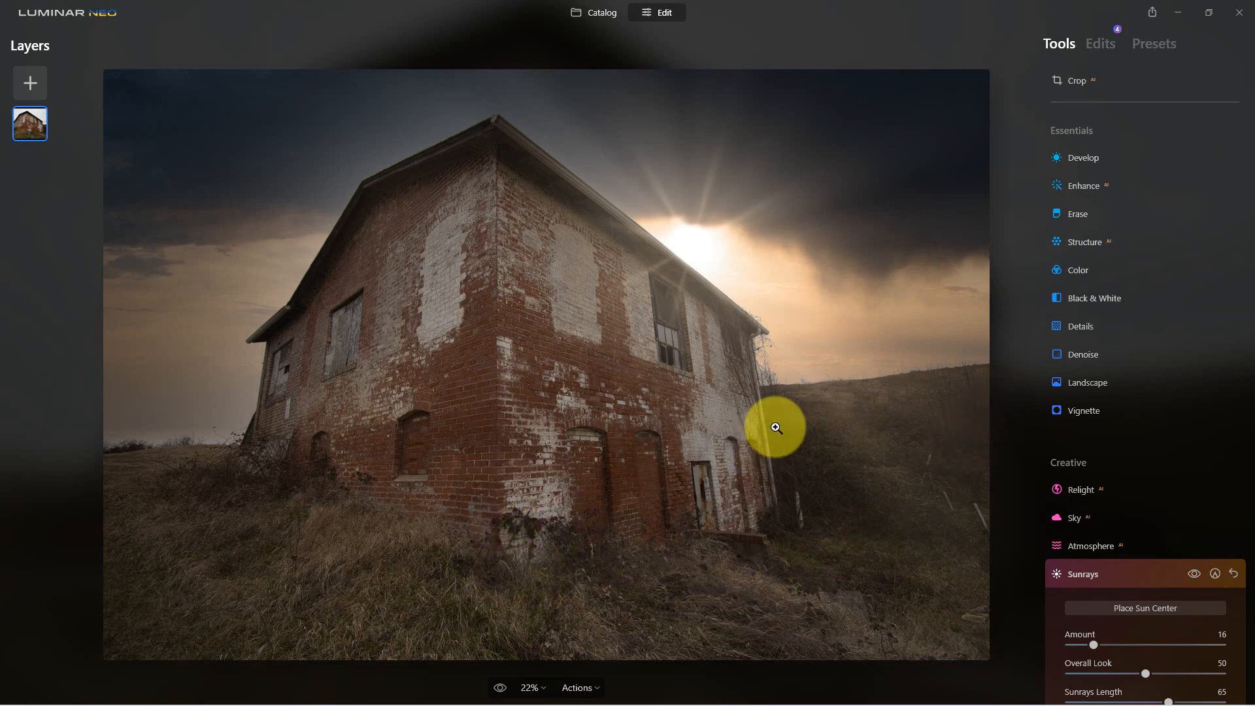
scroll(1179, 462, down, 7)
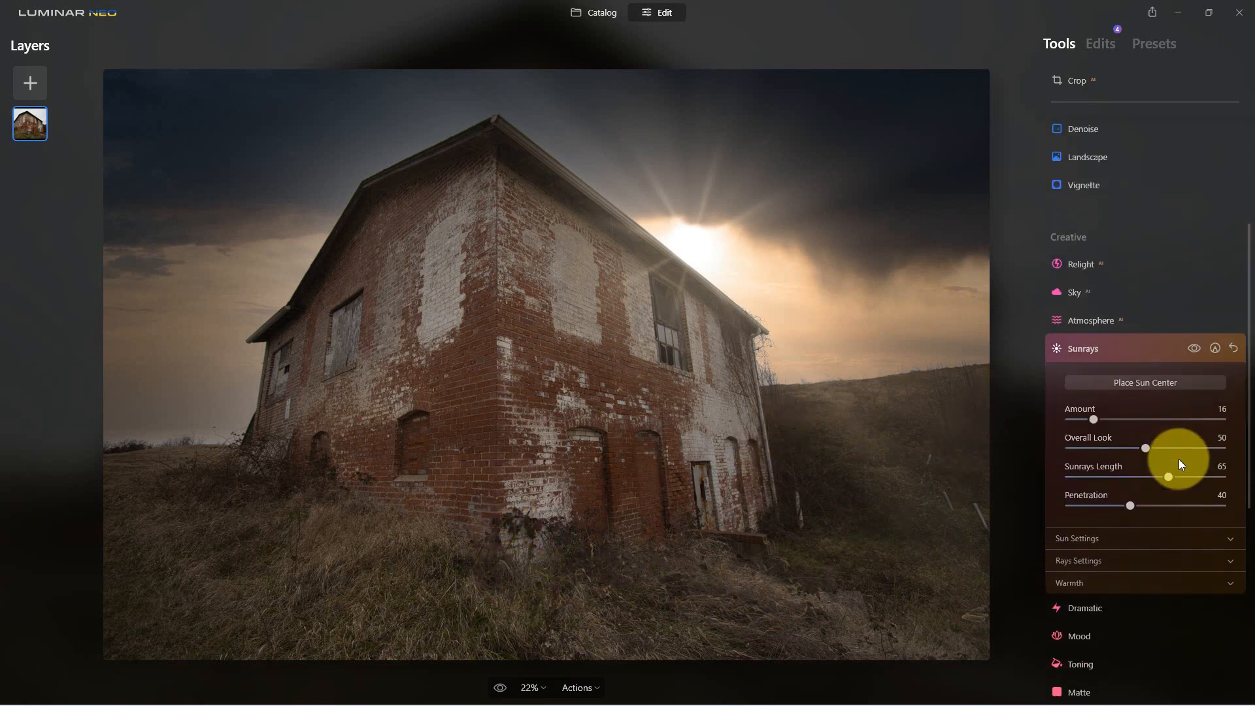
scroll(1177, 462, down, 2)
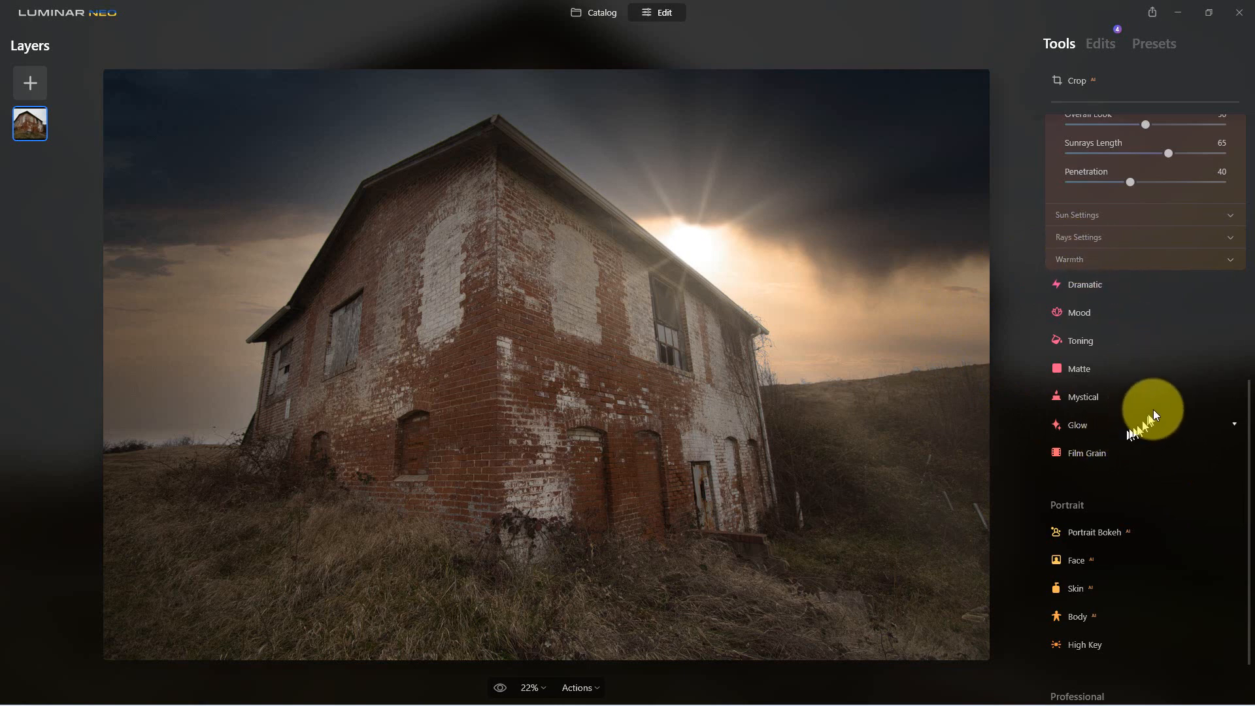
scroll(1154, 403, up, 8)
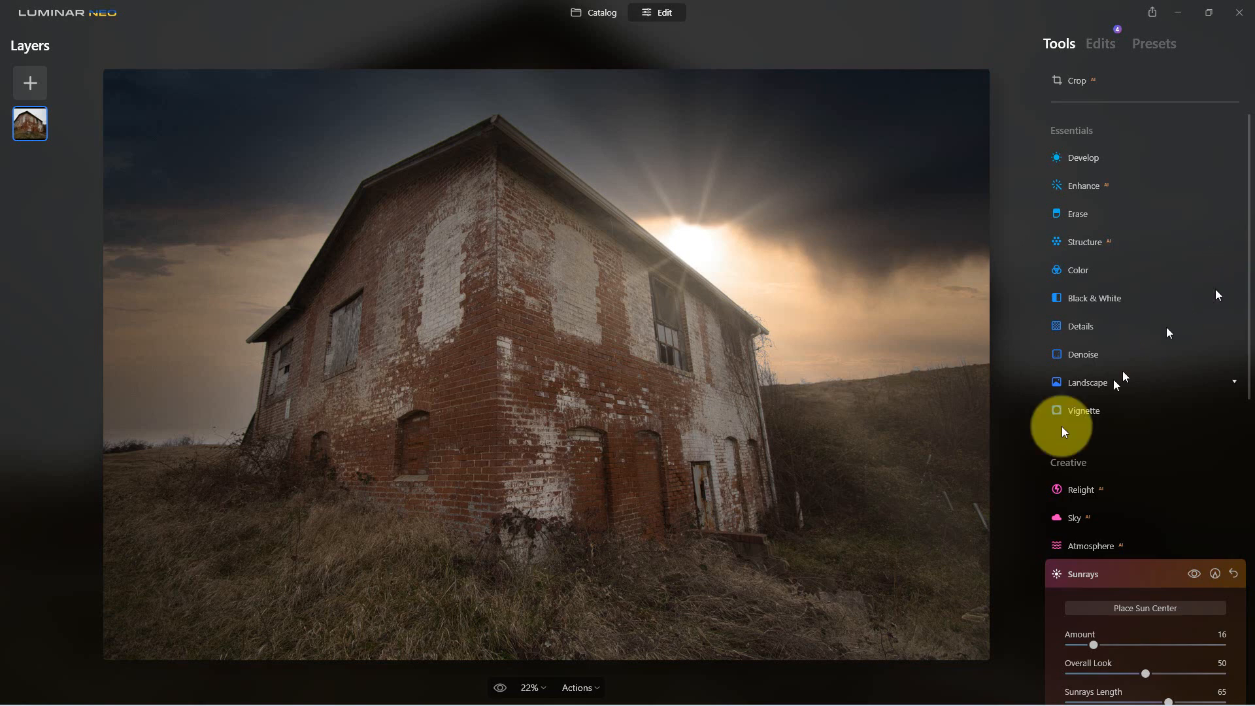
click(499, 688)
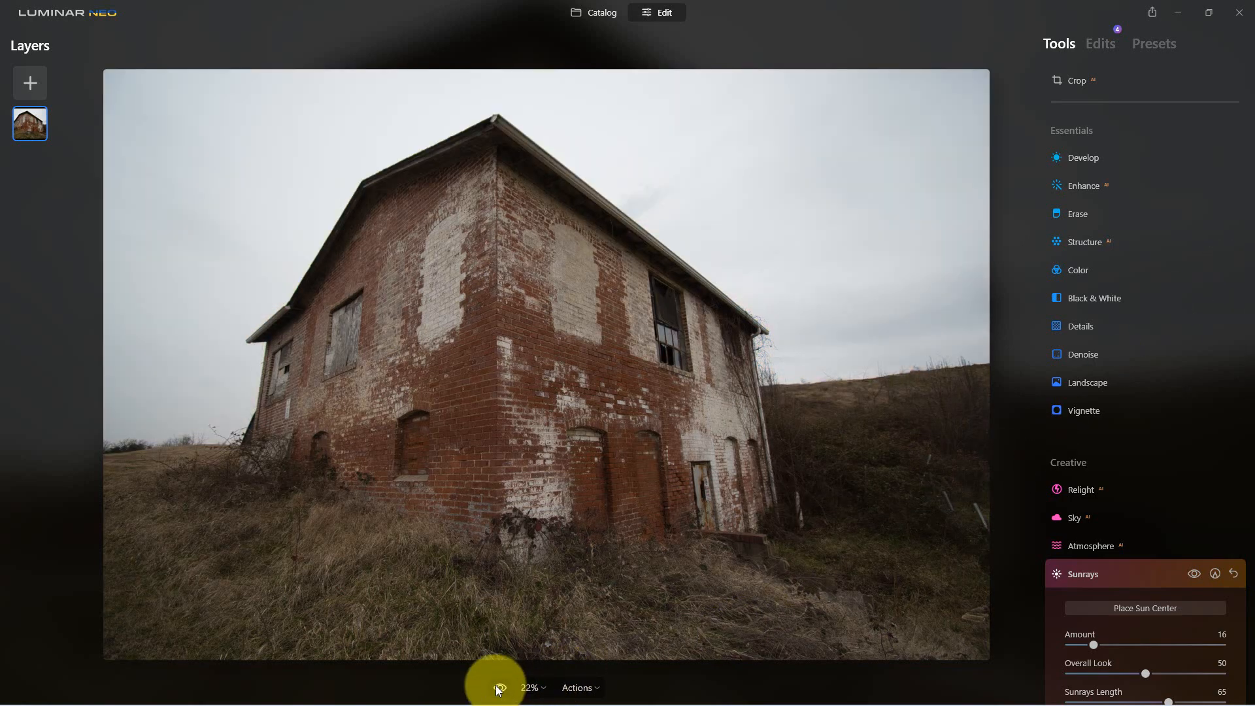
click(499, 687)
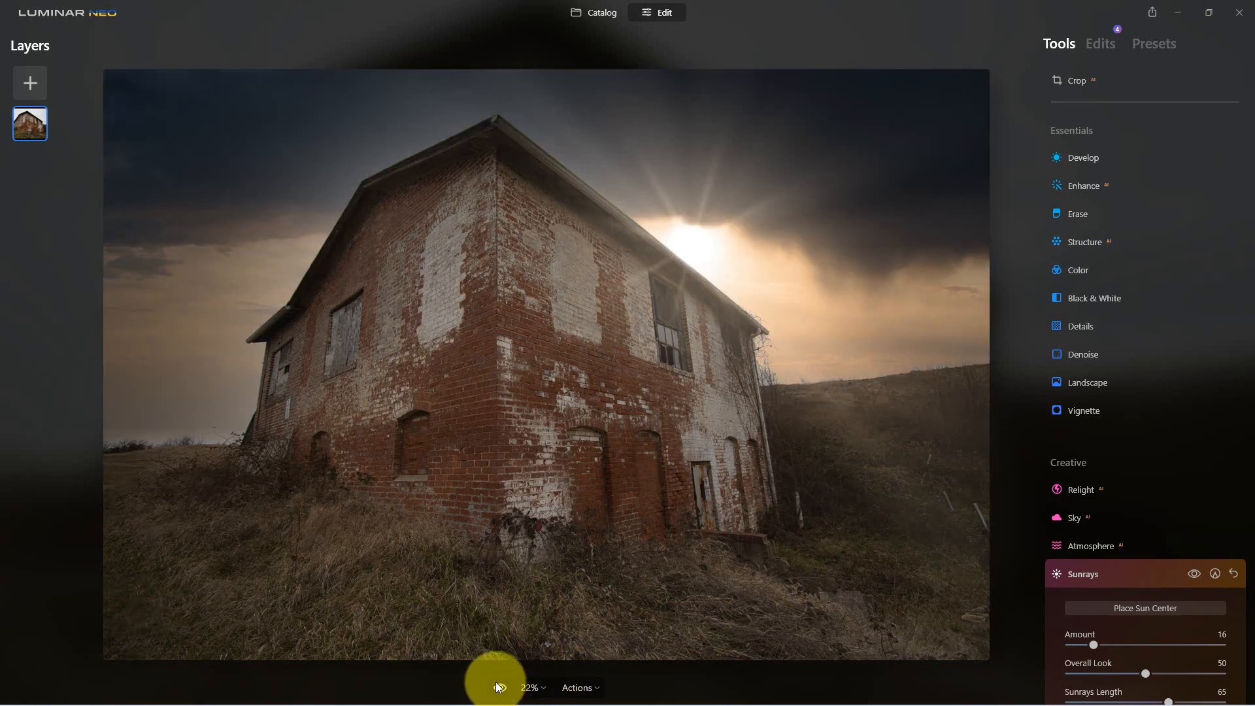